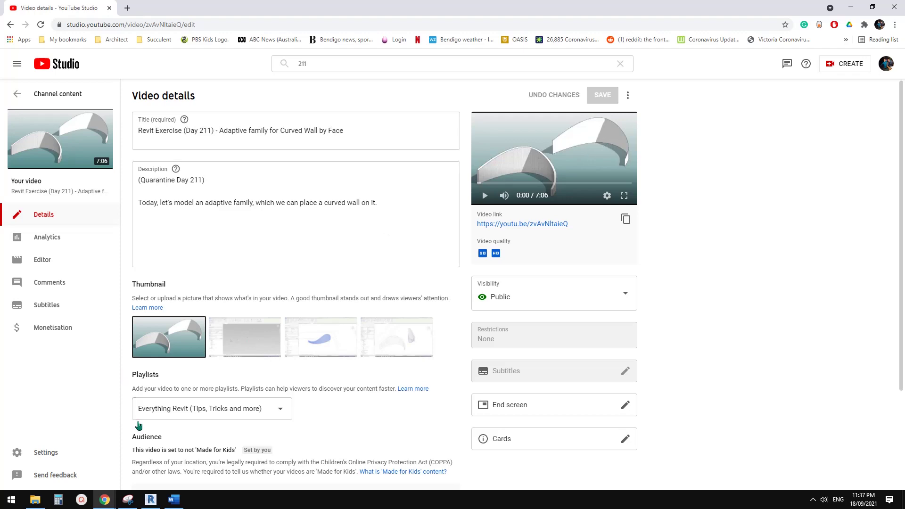
- Switch to Revit and create a new family from the Metric Generic Model Adaptive.rft template
click(151, 500)
click(70, 175)
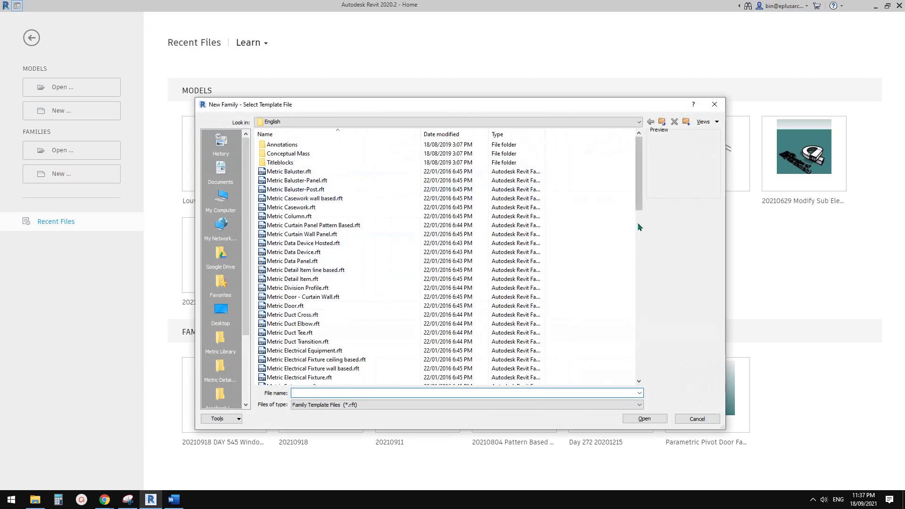
click(638, 224)
click(287, 189)
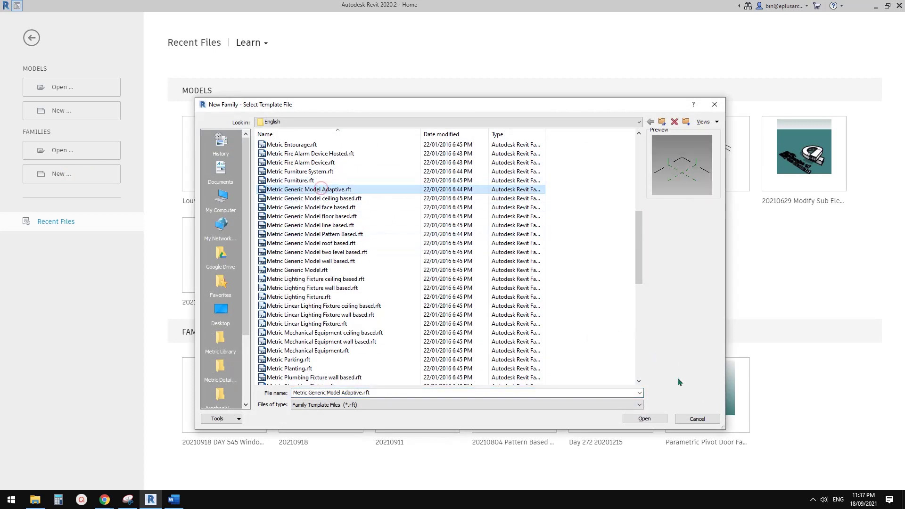
click(660, 418)
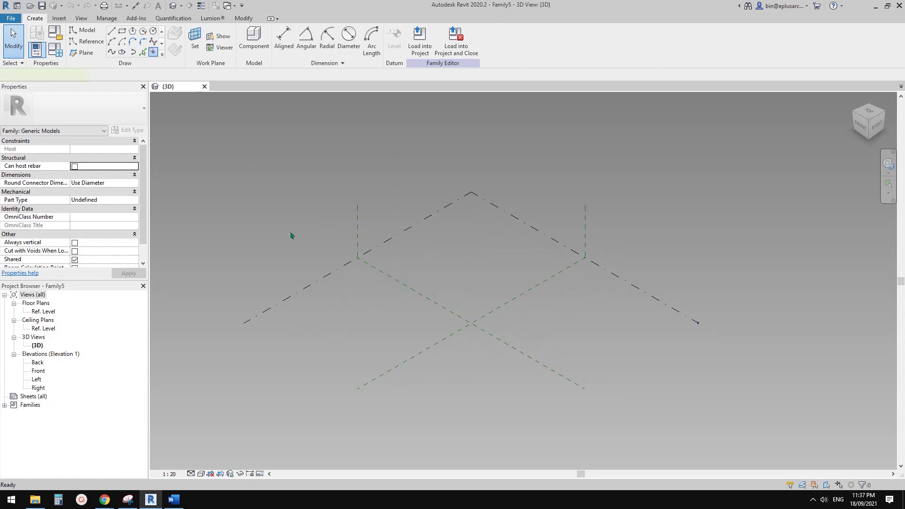
- Place three separate reference points in a loose diagonal row on the reference level in the 3D view
key(l)
key(i)
scroll(406, 312, up, 2)
click(339, 301)
click(399, 325)
click(451, 339)
key(Escape)
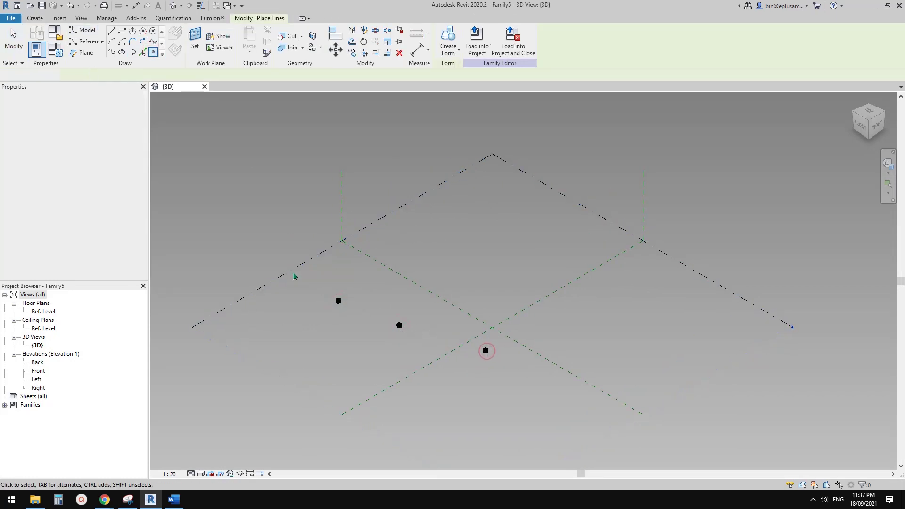
- Make the three reference points adaptive
drag(274, 247, 540, 389)
scroll(477, 334, up, 1)
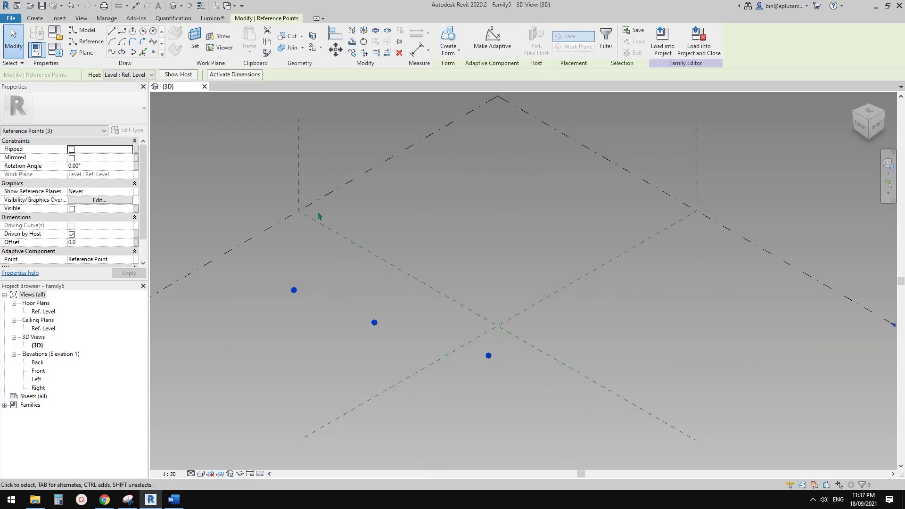
click(493, 44)
scroll(406, 299, up, 3)
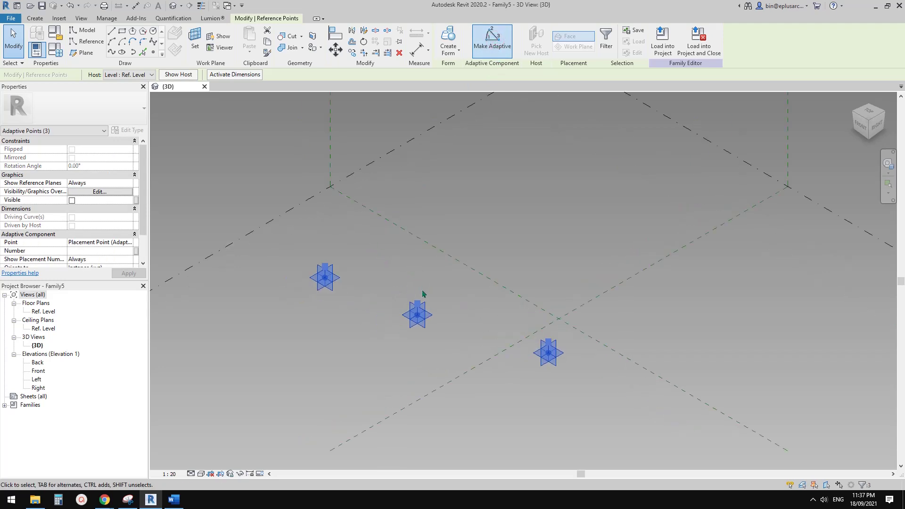
- Connect the three adaptive points with a spline through points and turn it into a reference line
scroll(368, 273, up, 1)
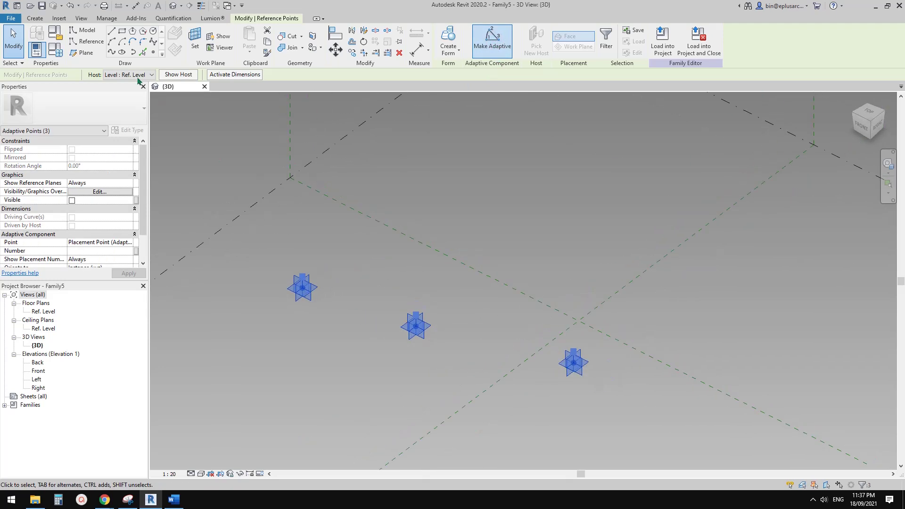
click(123, 52)
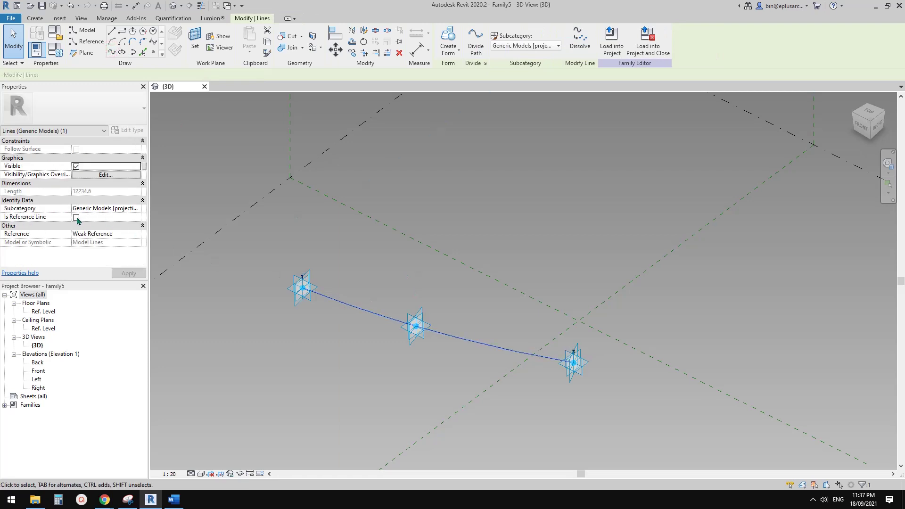
click(76, 217)
click(477, 319)
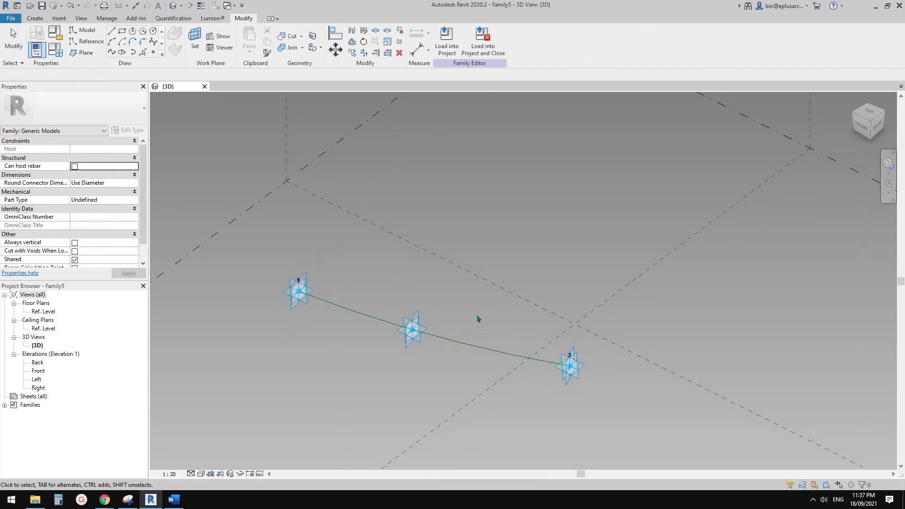
- Place a reference point on the curved reference line between adaptive points 1 and 2
shift+middle_drag(478, 319, 452, 316)
scroll(378, 297, up, 2)
middle_drag(378, 297, 399, 250)
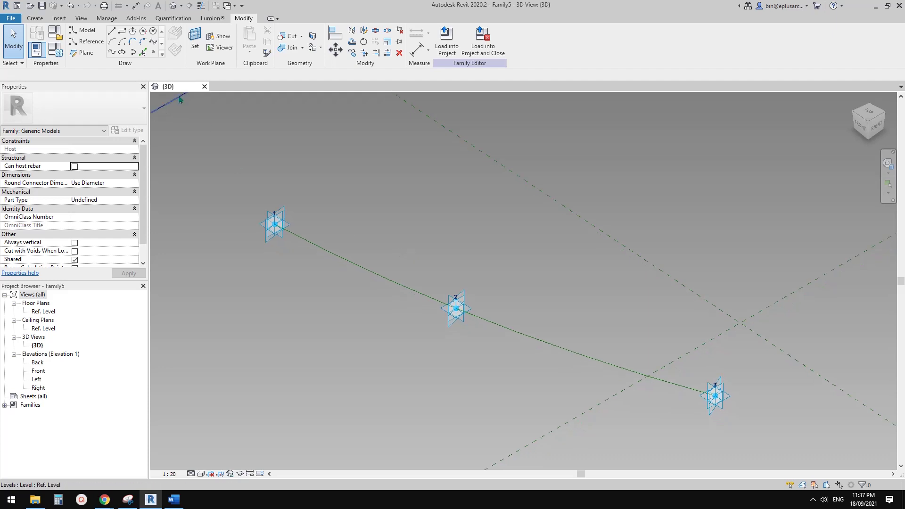
click(154, 53)
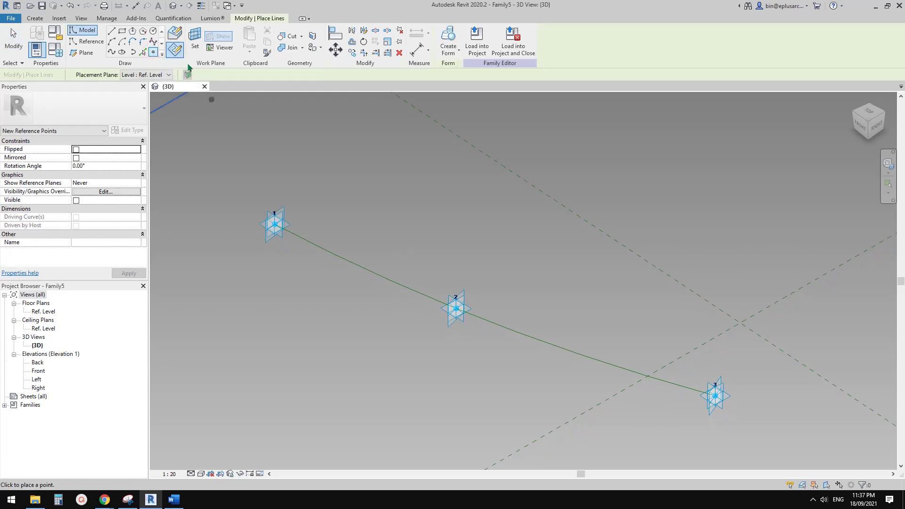
click(334, 254)
key(Escape)
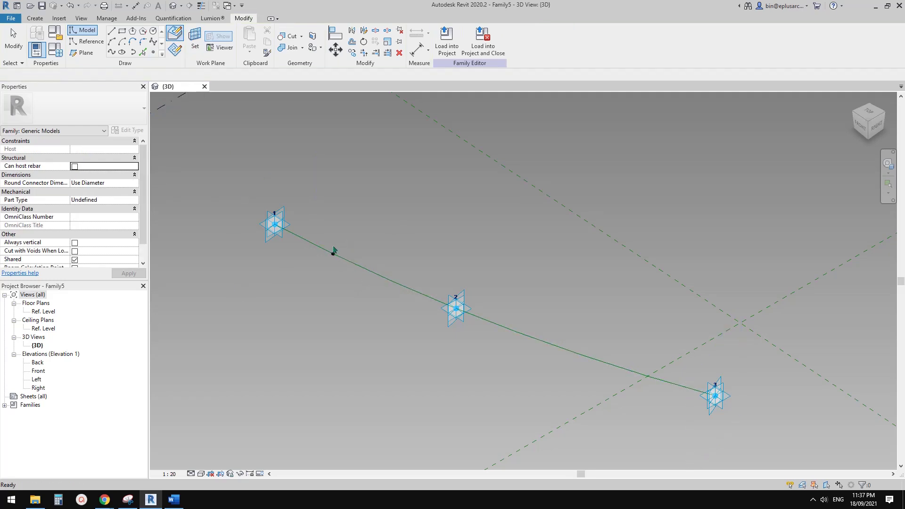
- Examine the hosted reference point and its work plane on the curve between adaptive points 1 and 2
drag(354, 282, 356, 282)
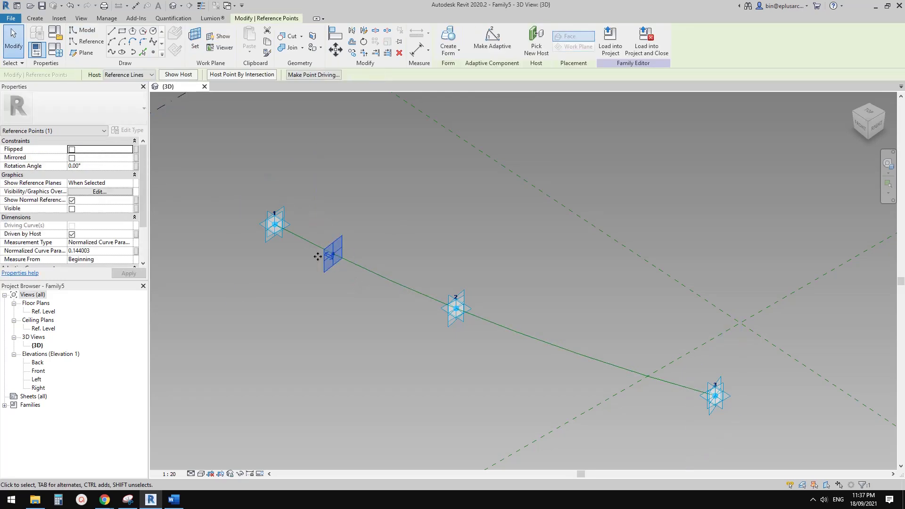
middle_drag(332, 279, 325, 282)
middle_drag(240, 251, 318, 268)
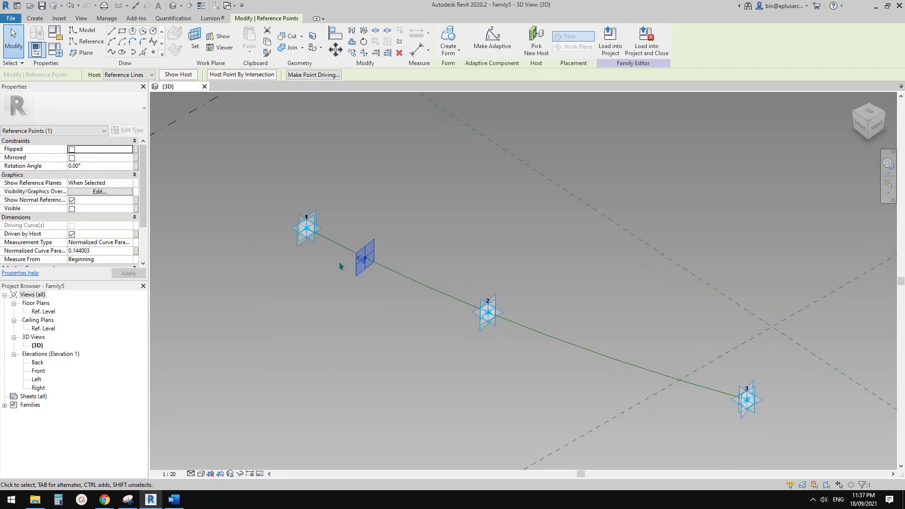
click(351, 295)
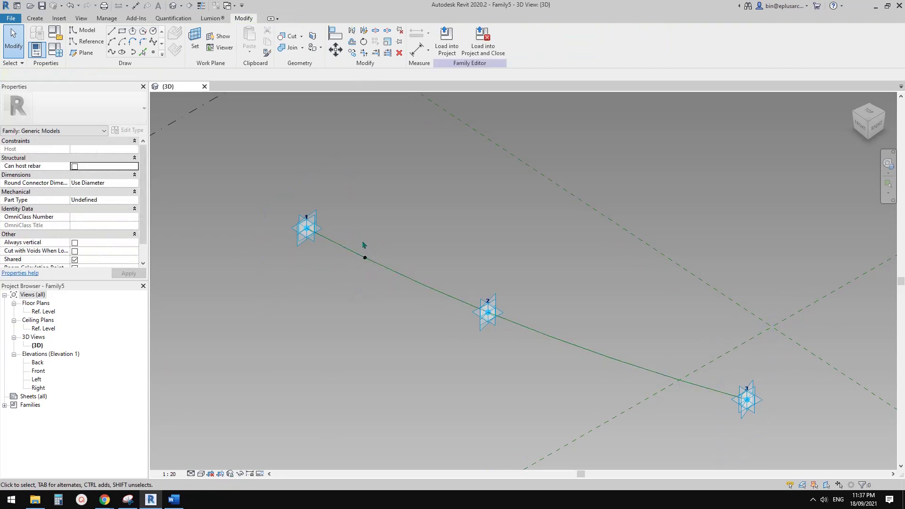
click(365, 258)
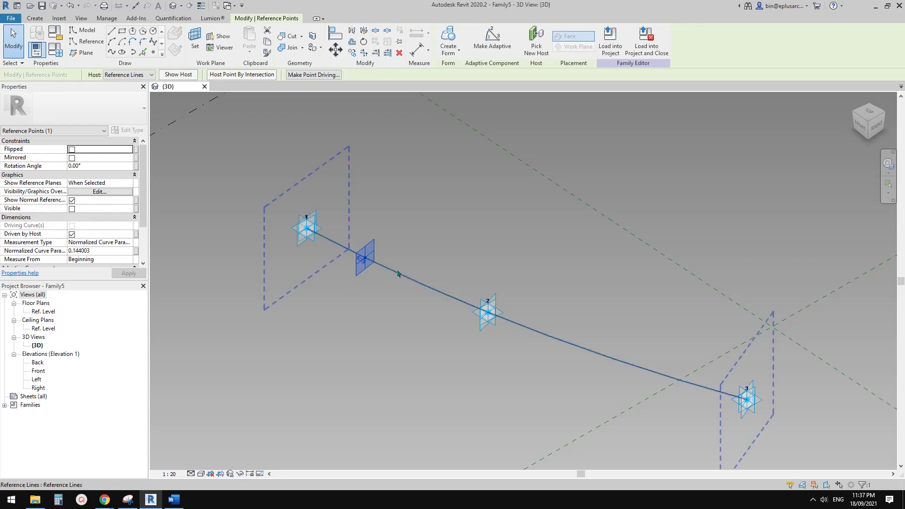
click(404, 318)
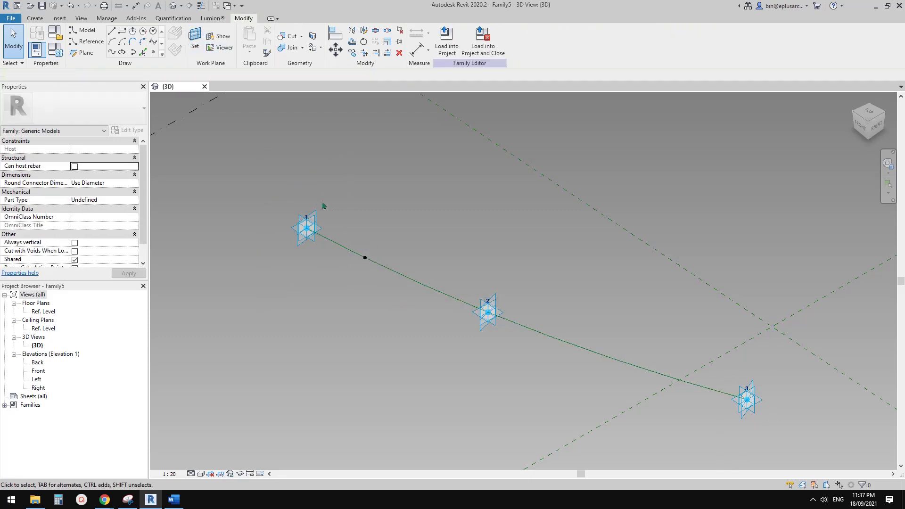
drag(350, 220, 381, 267)
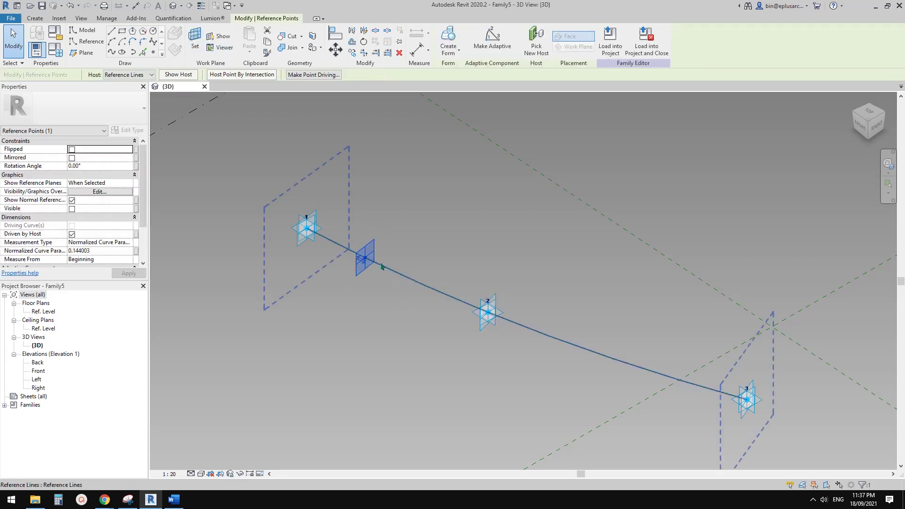
click(347, 300)
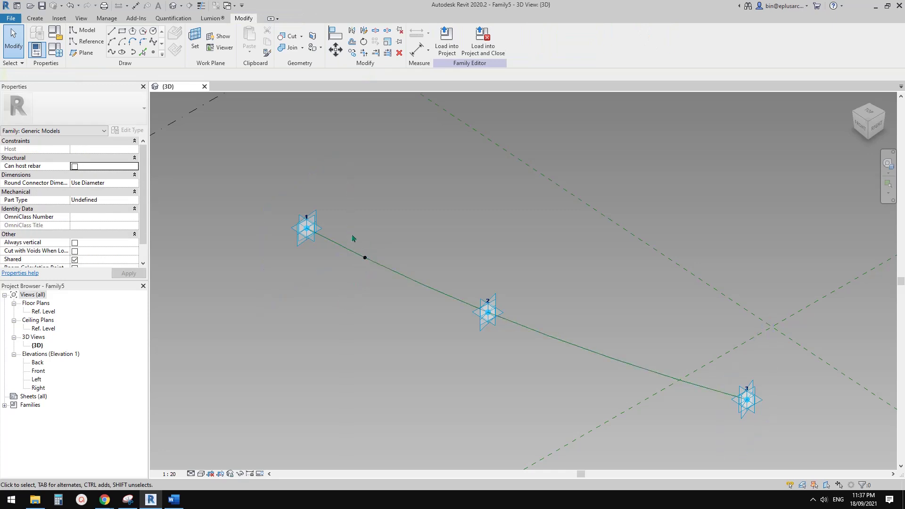
- Set the hosted point's reference planes to show Always and turn off showing only the normal reference plane
drag(352, 236, 380, 276)
click(128, 183)
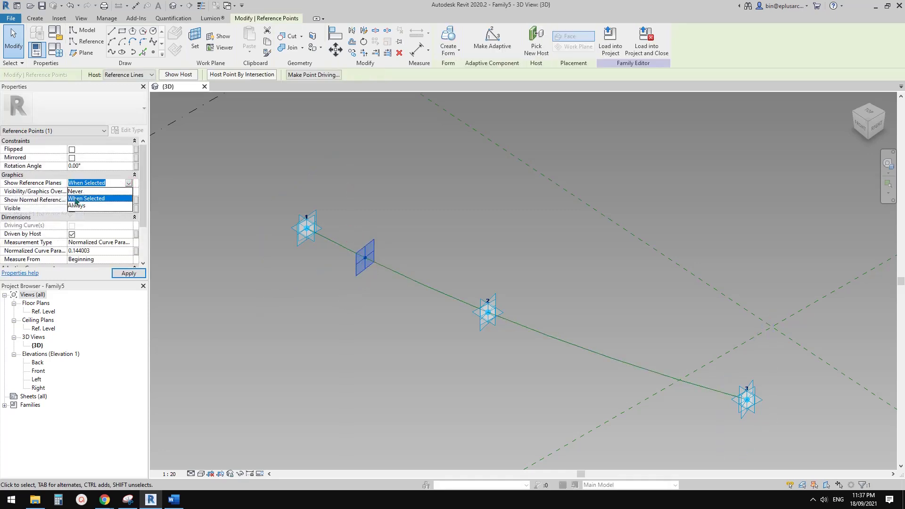
click(75, 205)
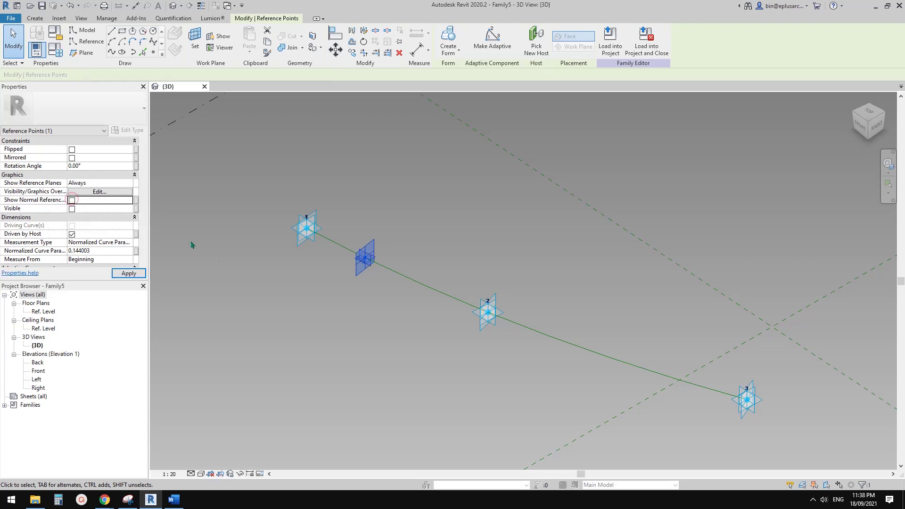
click(277, 287)
click(381, 305)
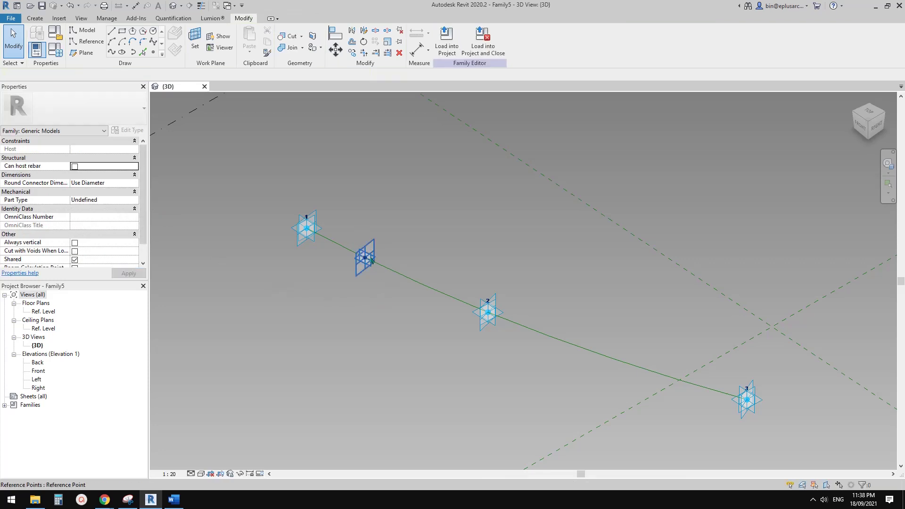
- Set the hosted point's horizontal reference plane as the work plane and place a second reference point at the same spot
click(372, 258)
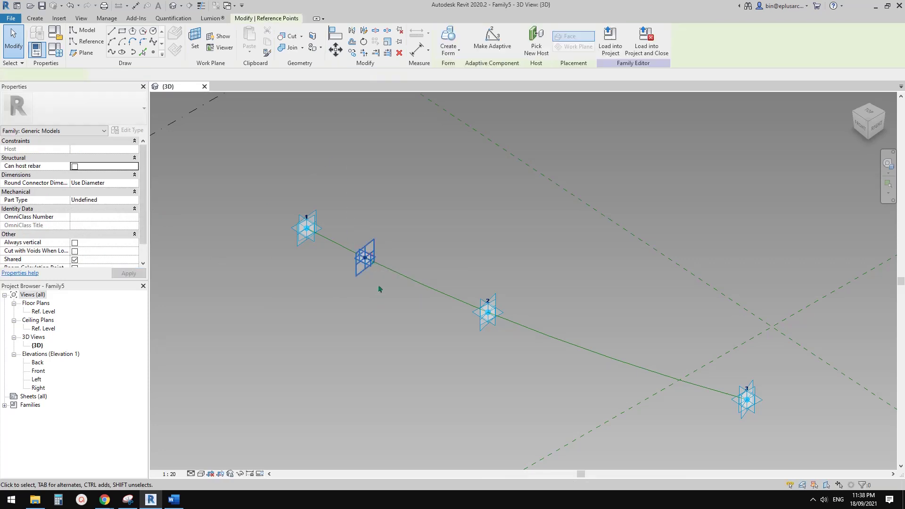
shift+middle_drag(372, 259, 361, 270)
scroll(361, 270, up, 2)
key(Escape)
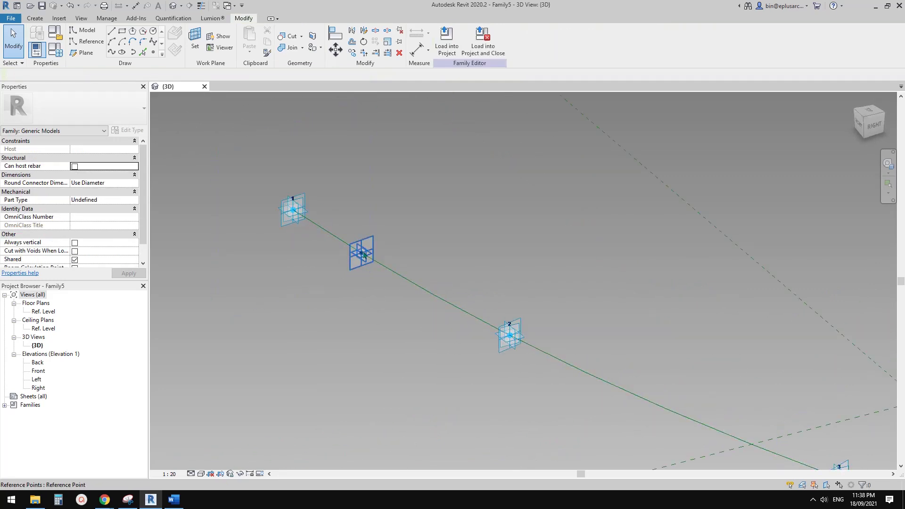
shift+middle_drag(364, 255, 341, 271)
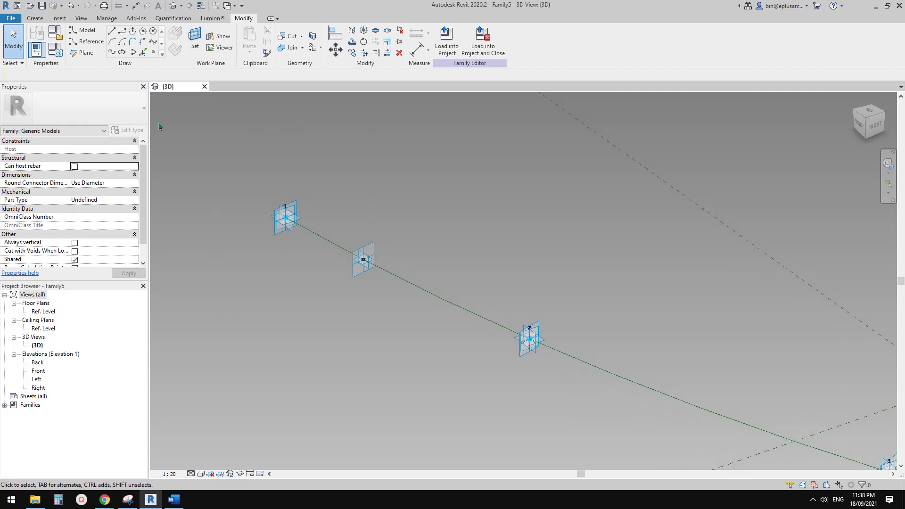
click(154, 53)
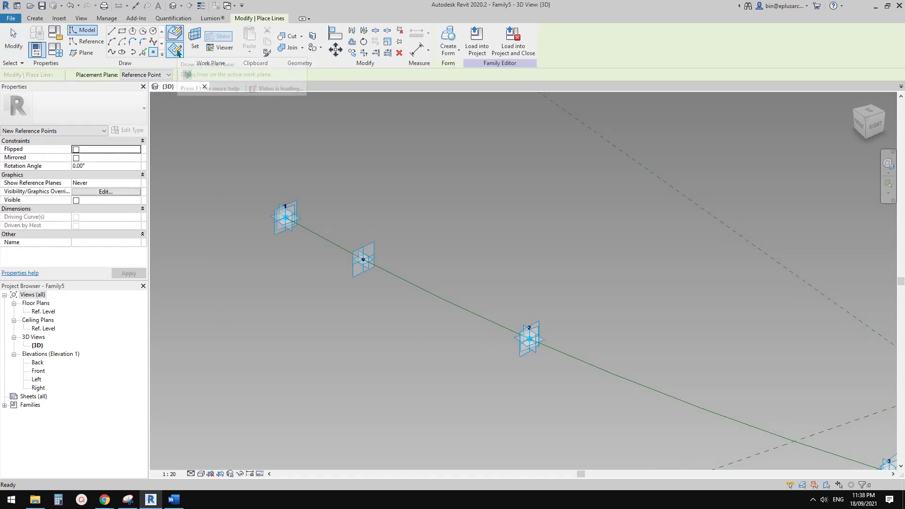
click(194, 34)
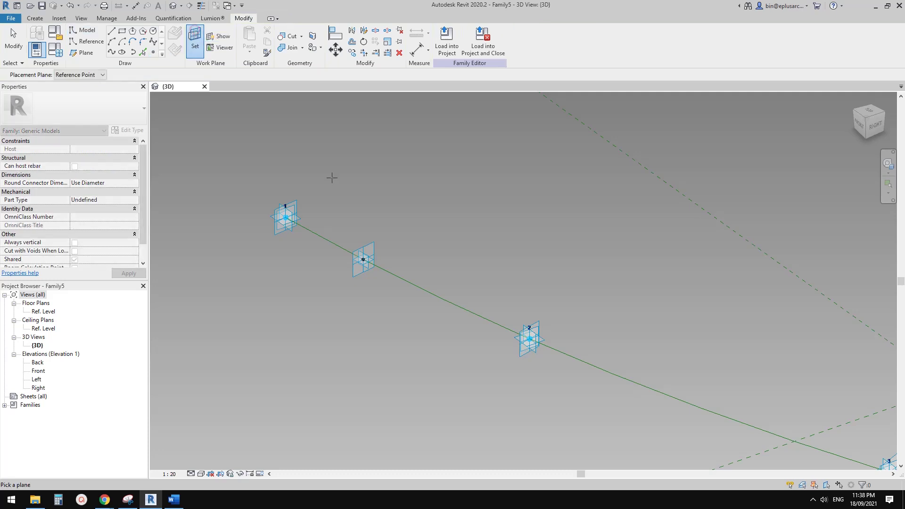
click(363, 260)
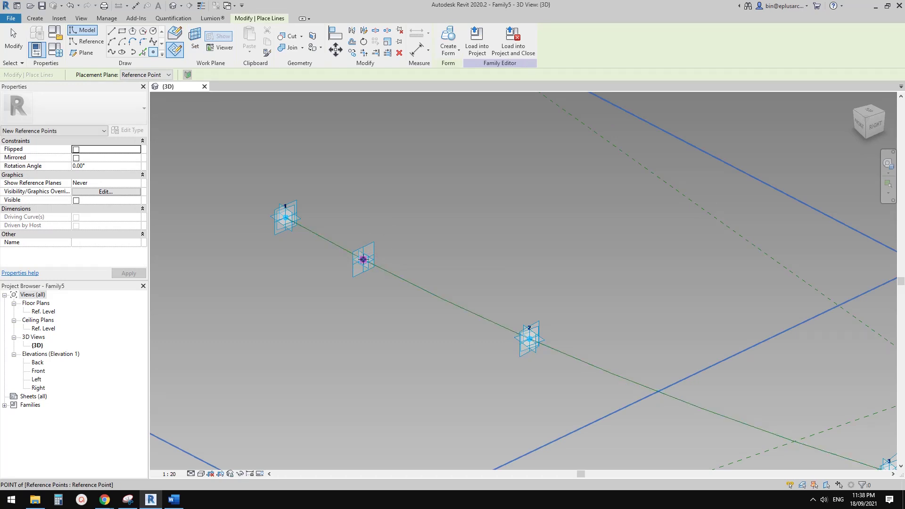
click(363, 260)
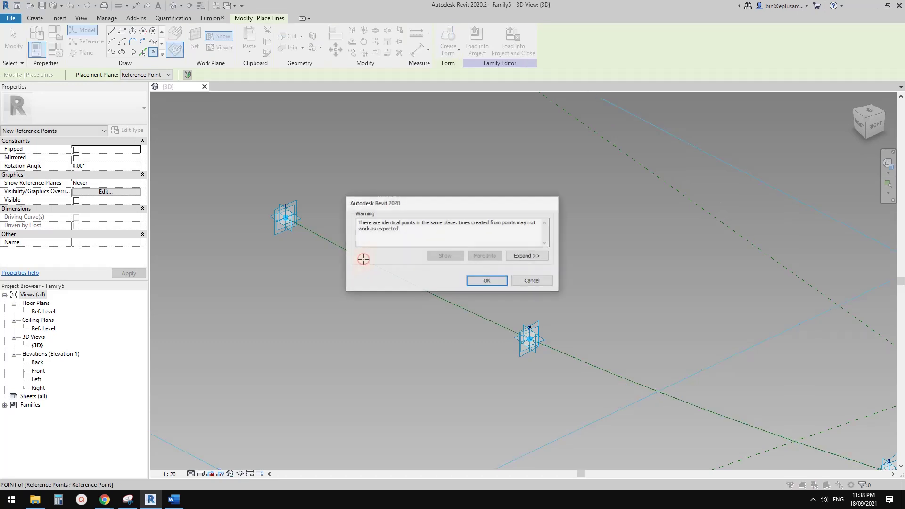
click(487, 281)
key(Escape)
key(Escape)
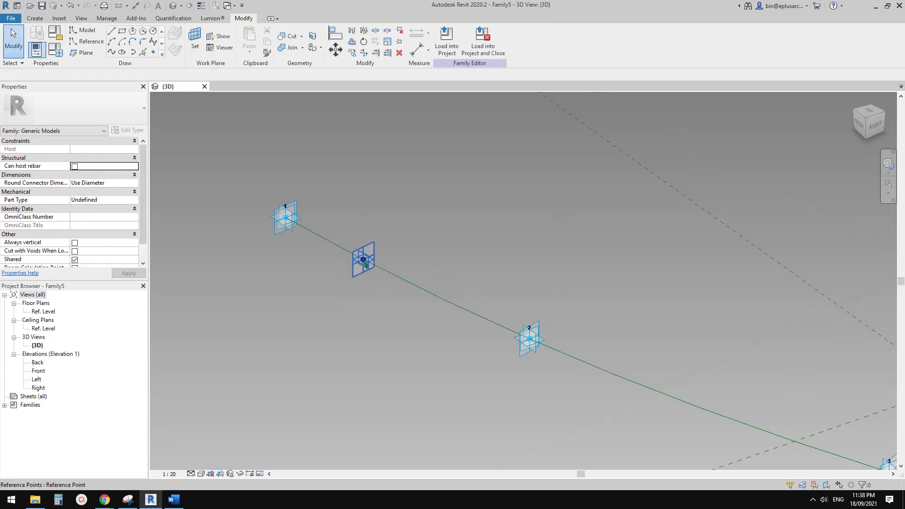
- Move the second reference point vertically down from its host point to an offset of about 1574 mm
click(366, 267)
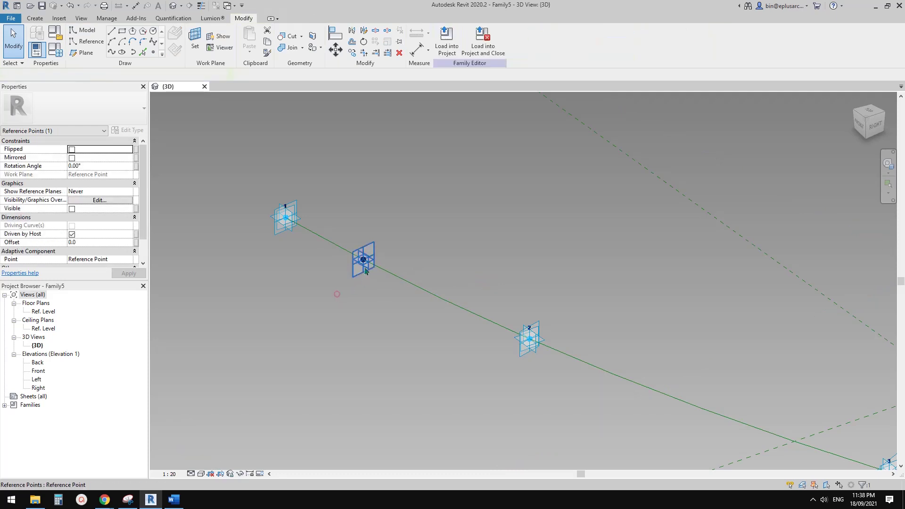
key(Escape)
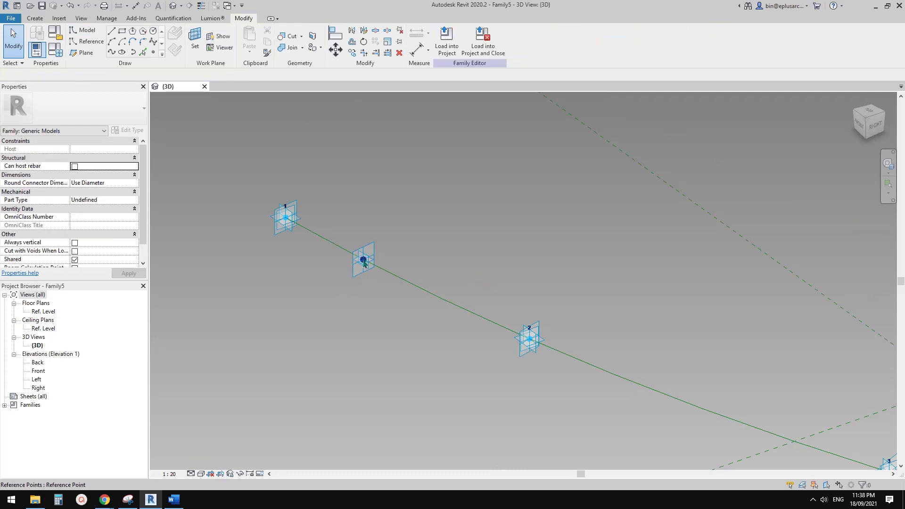
click(384, 302)
click(365, 263)
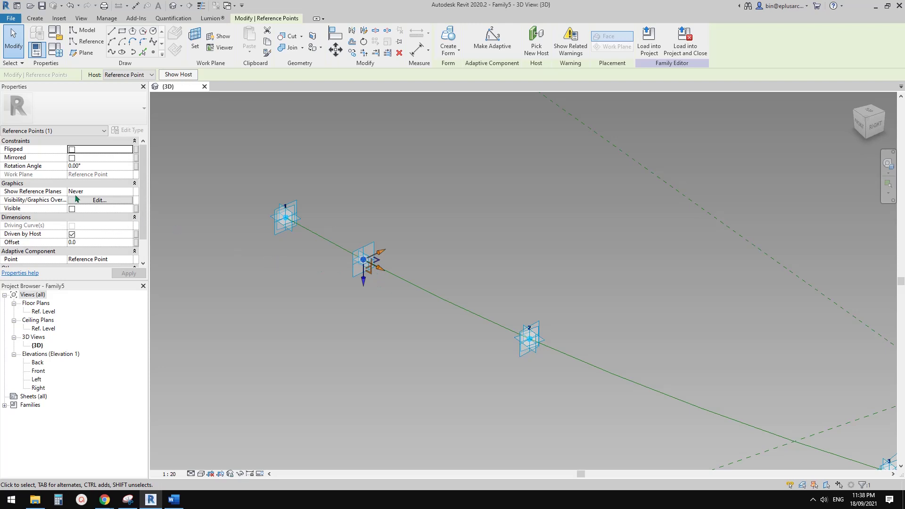
drag(364, 283, 368, 372)
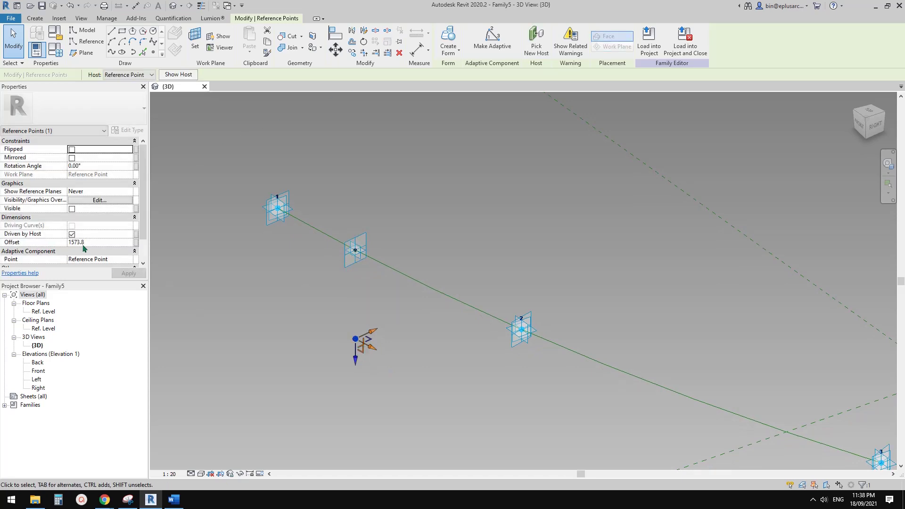
middle_drag(365, 313, 352, 286)
scroll(358, 286, down, 1)
scroll(325, 281, down, 1)
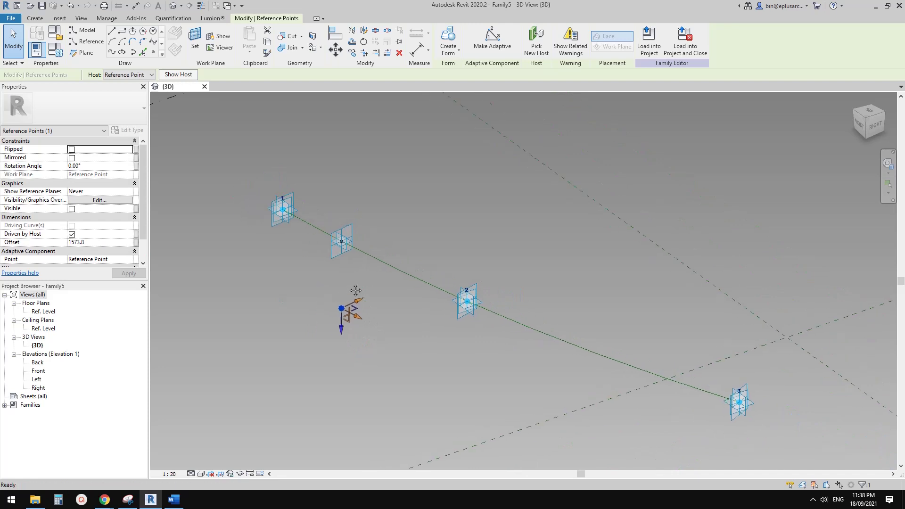
shift+middle_drag(337, 330, 345, 332)
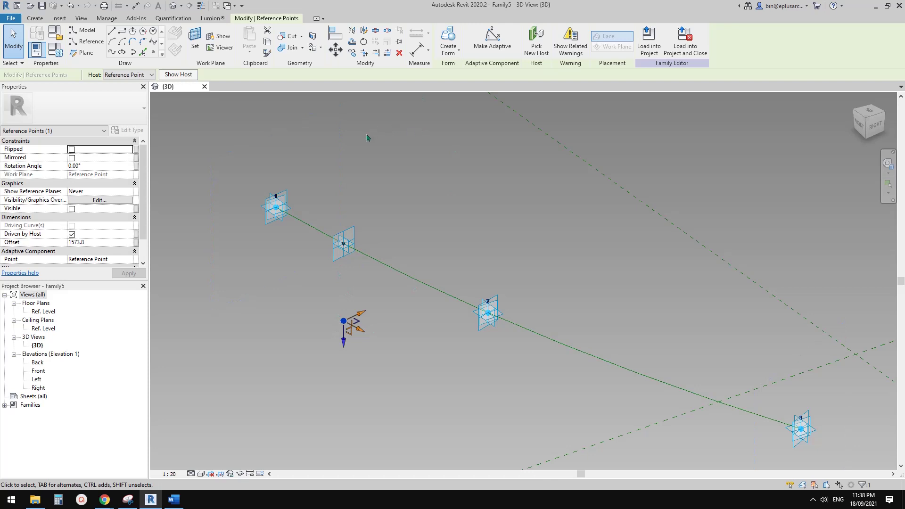
middle_drag(396, 268, 416, 260)
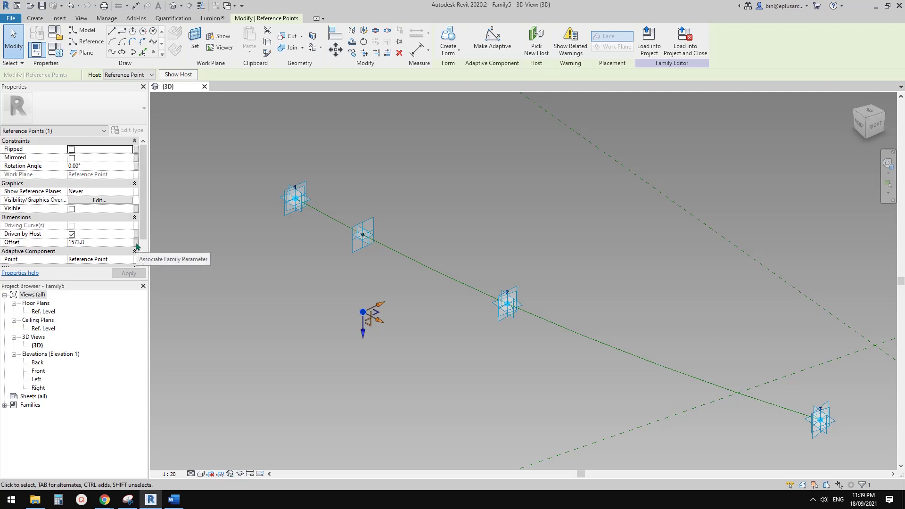
scroll(365, 325, up, 1)
scroll(302, 301, down, 1)
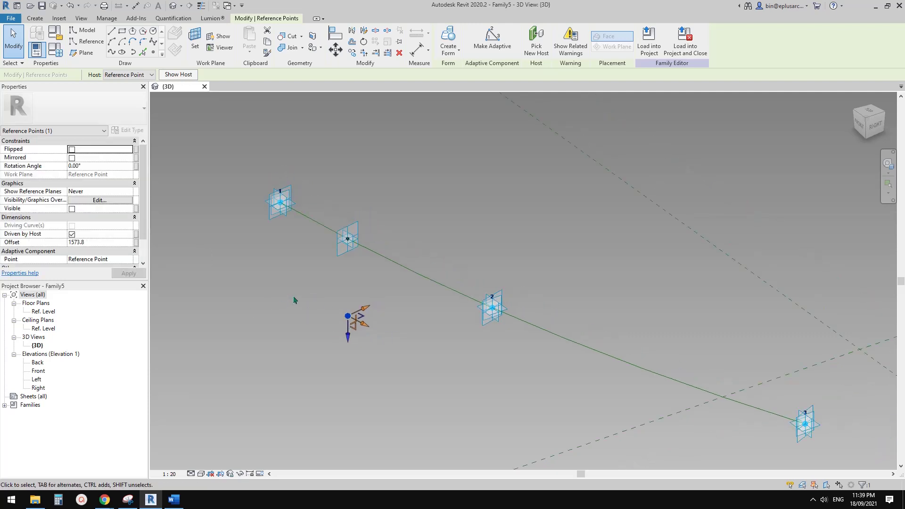
drag(312, 173, 388, 372)
click(382, 303)
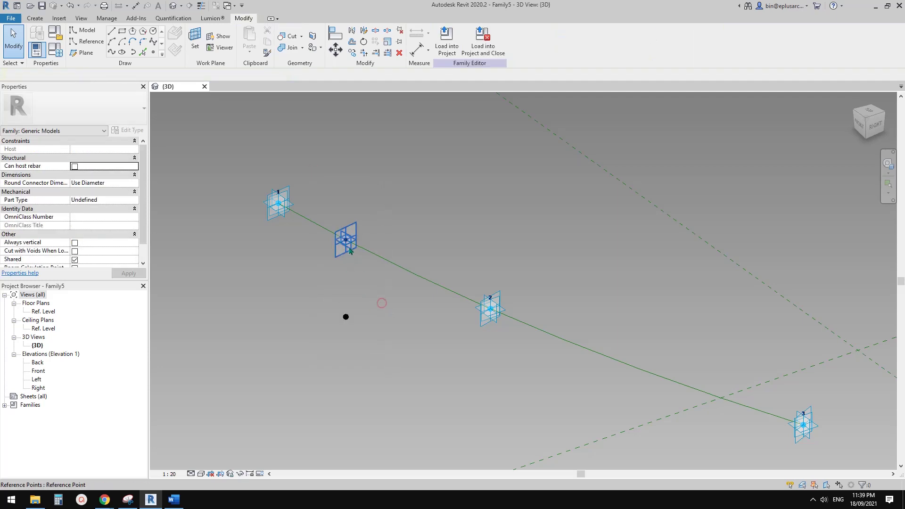
scroll(343, 322, down, 2)
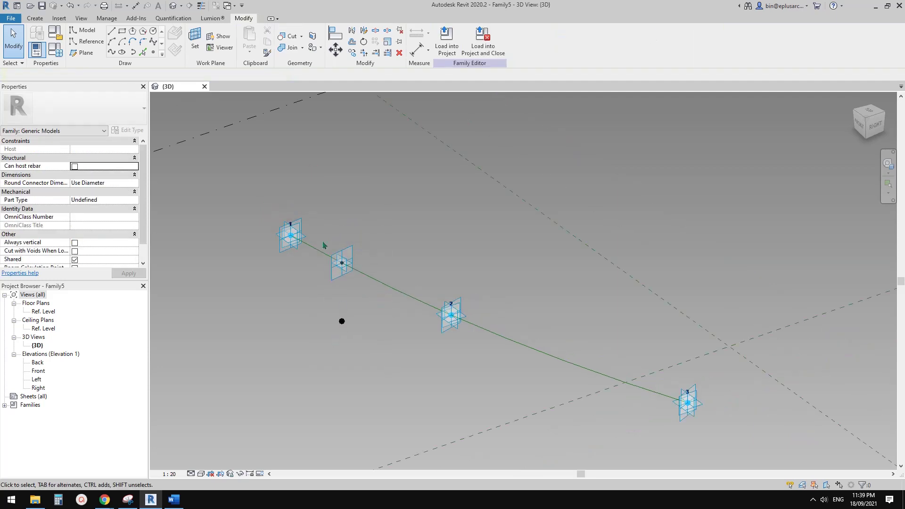
- Copy the hosted reference point together with its lower offset point four times into the open area beside the curve
drag(314, 211, 373, 362)
middle_drag(370, 285, 348, 307)
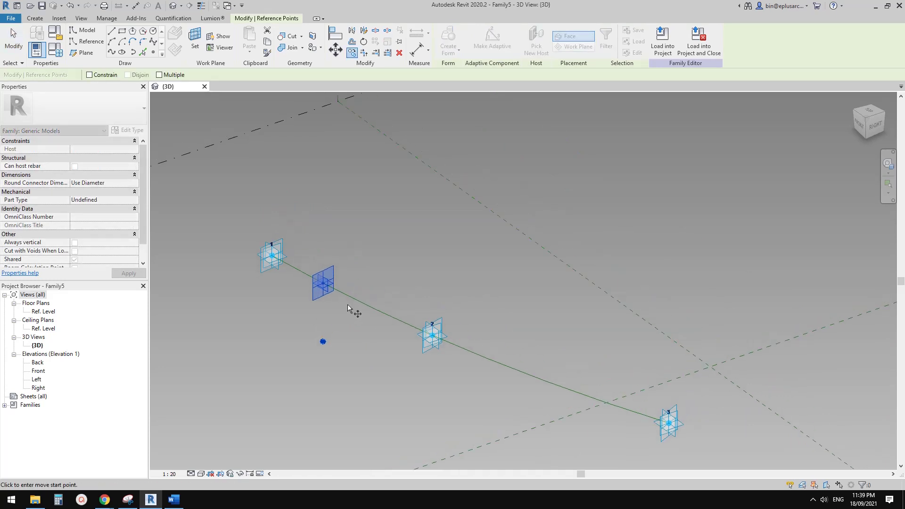
click(416, 242)
middle_drag(426, 264, 405, 287)
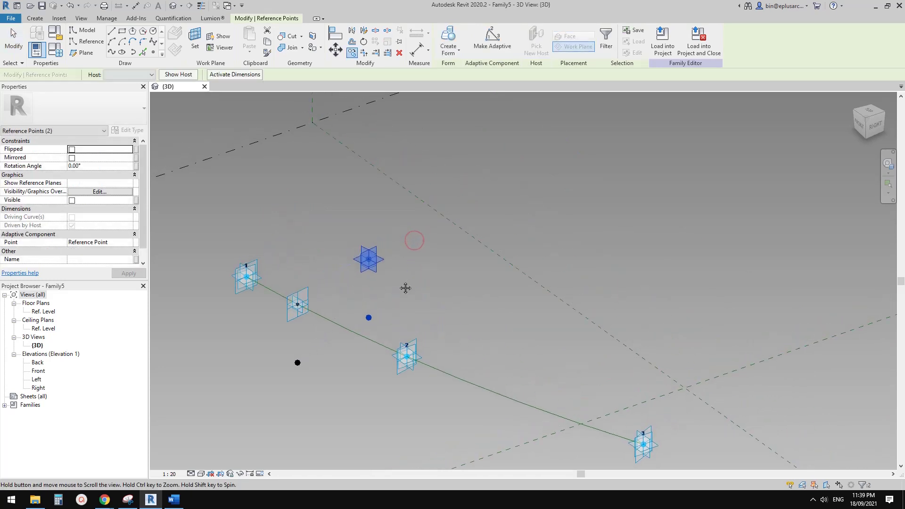
ctrl+drag(449, 264, 498, 291)
middle_drag(524, 297, 454, 256)
key(c)
key(o)
click(447, 259)
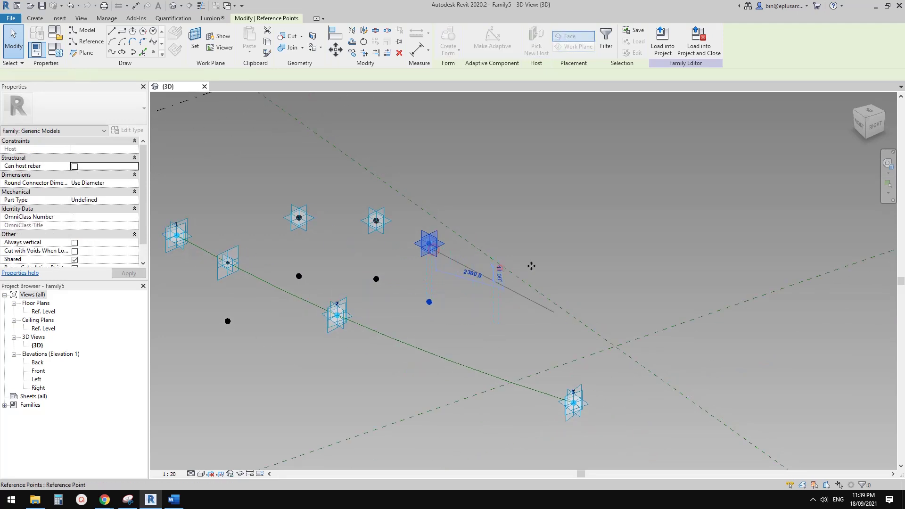
click(513, 277)
key(Escape)
- Rehost the first two copied points onto the curve, one just before and one just after adaptive point 2
middle_drag(300, 266, 378, 273)
click(379, 222)
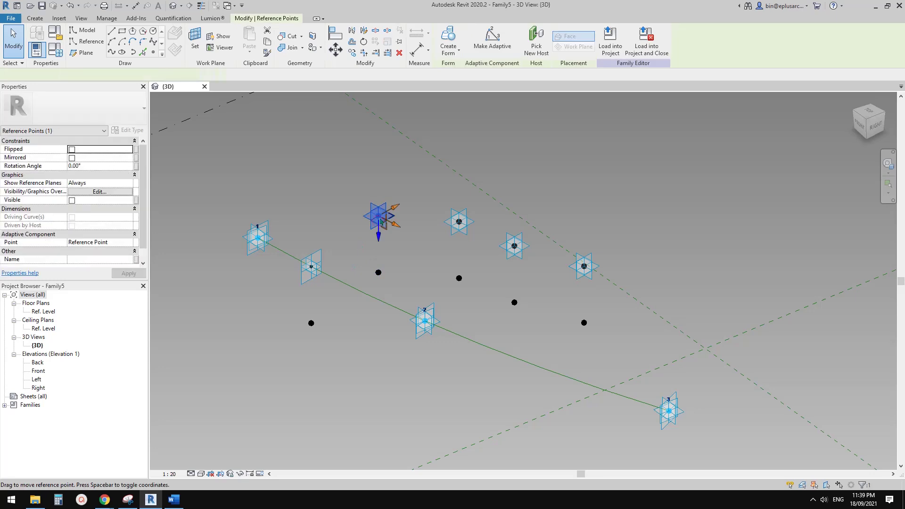
click(536, 41)
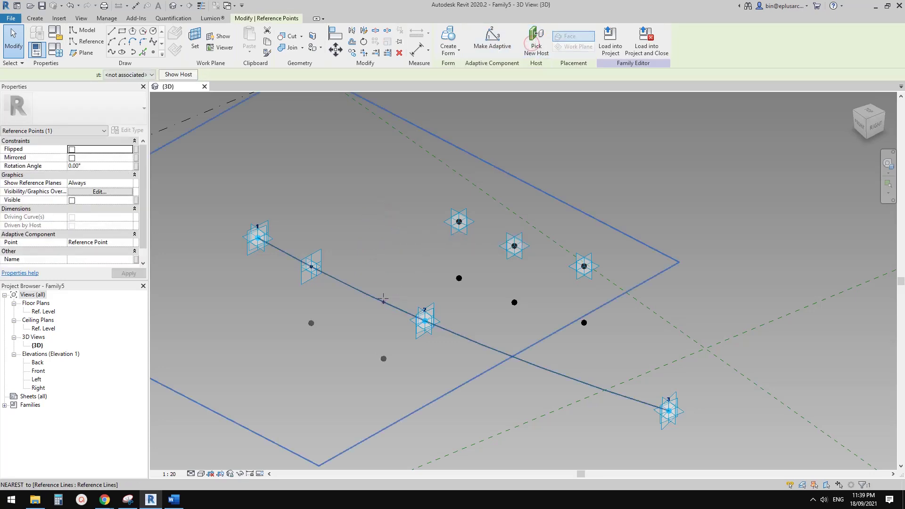
click(363, 292)
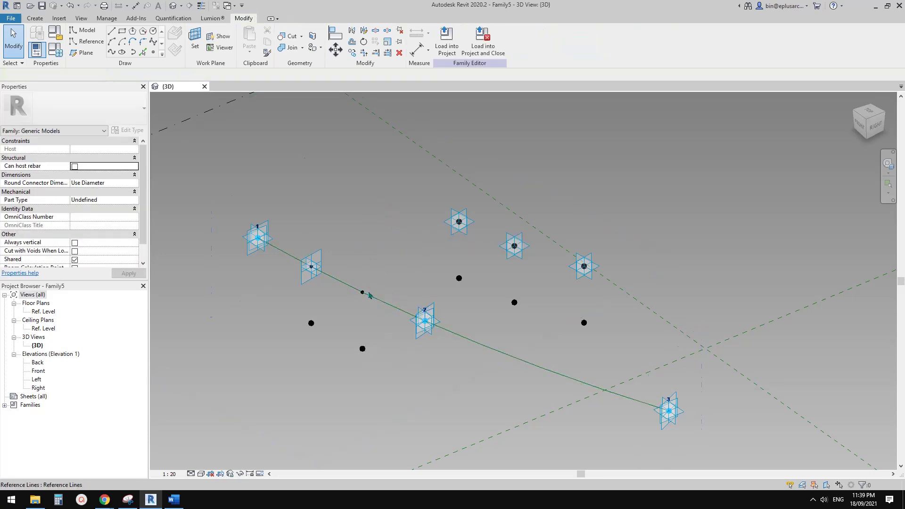
drag(430, 184, 488, 257)
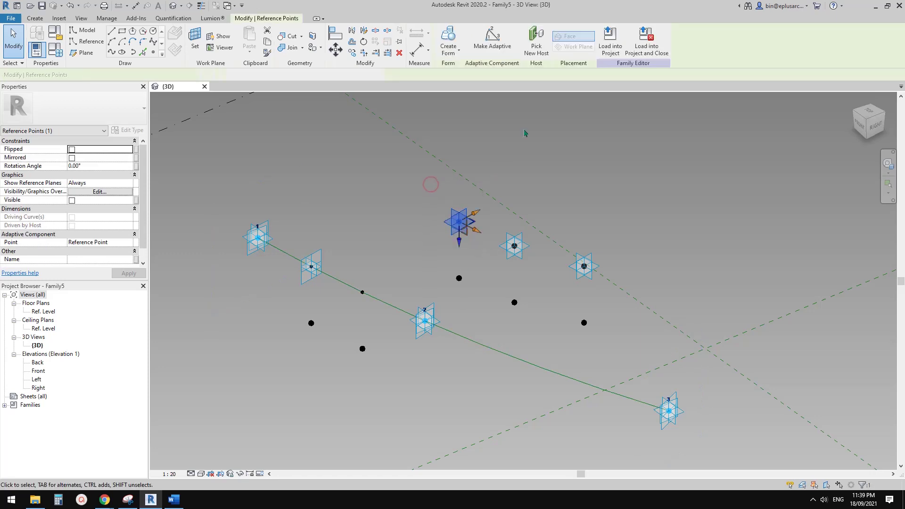
click(537, 40)
click(461, 336)
- Rehost the remaining two copied points onto the curve, spaced between the previously rehosted point and adaptive point 3
drag(471, 218, 542, 286)
click(536, 40)
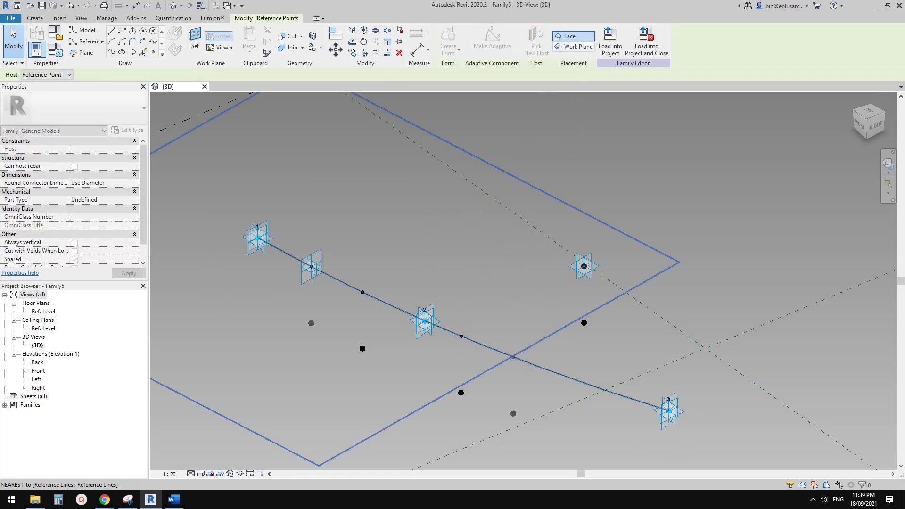
click(513, 357)
click(561, 245)
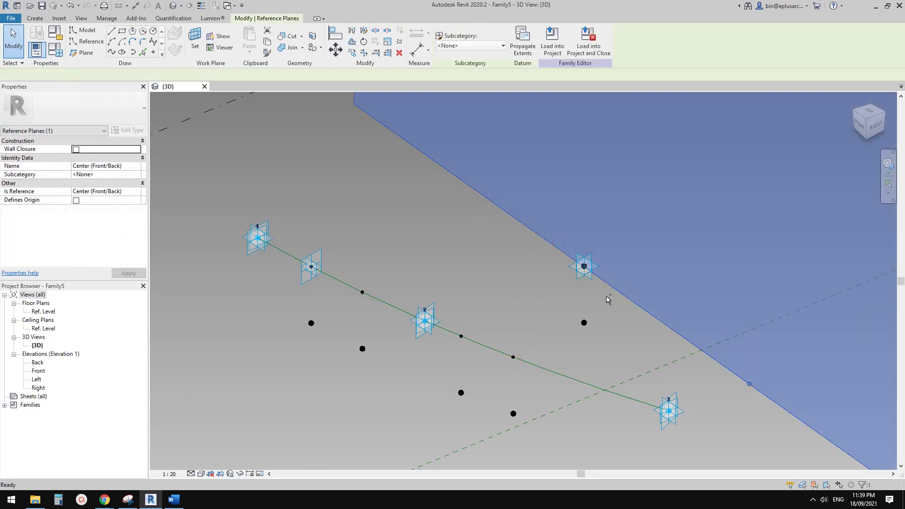
click(608, 299)
drag(513, 244, 618, 295)
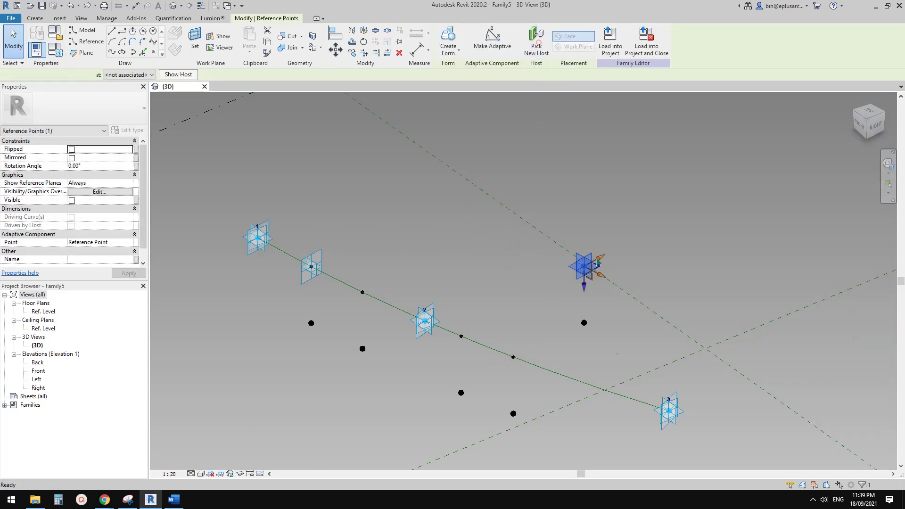
click(577, 380)
- Move the original hosted point along the curve to its beginning at adaptive point 1
middle_drag(518, 412, 353, 275)
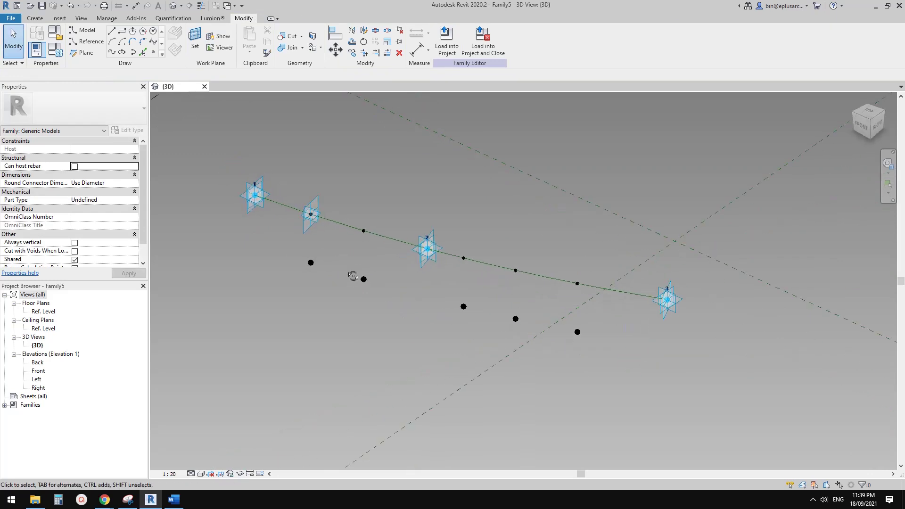
click(310, 227)
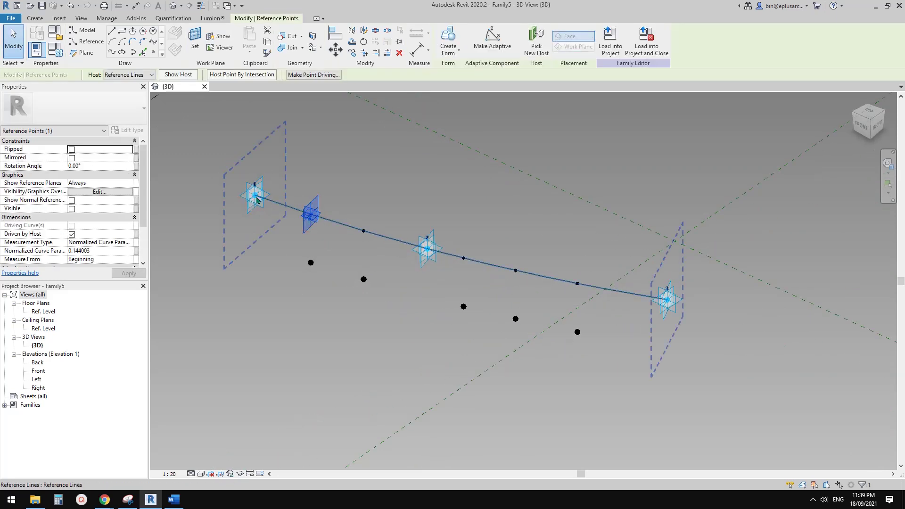
key(Delete)
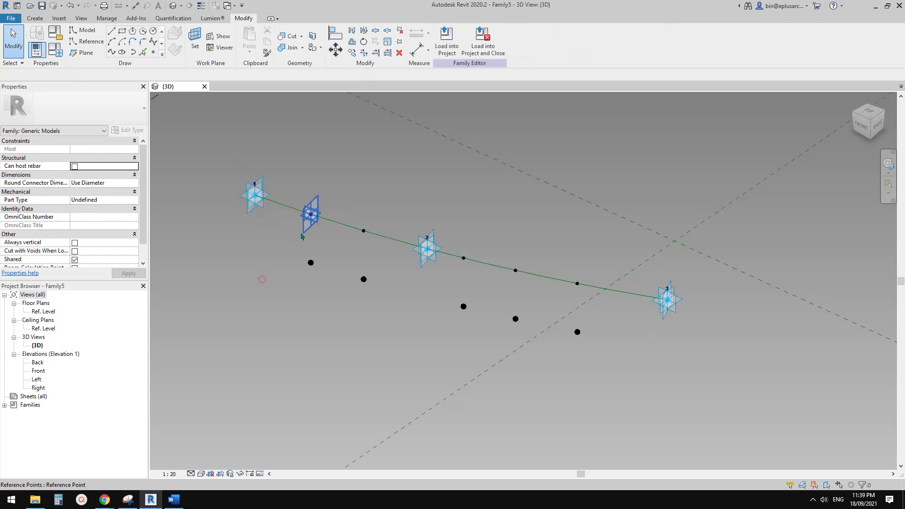
drag(275, 218, 251, 198)
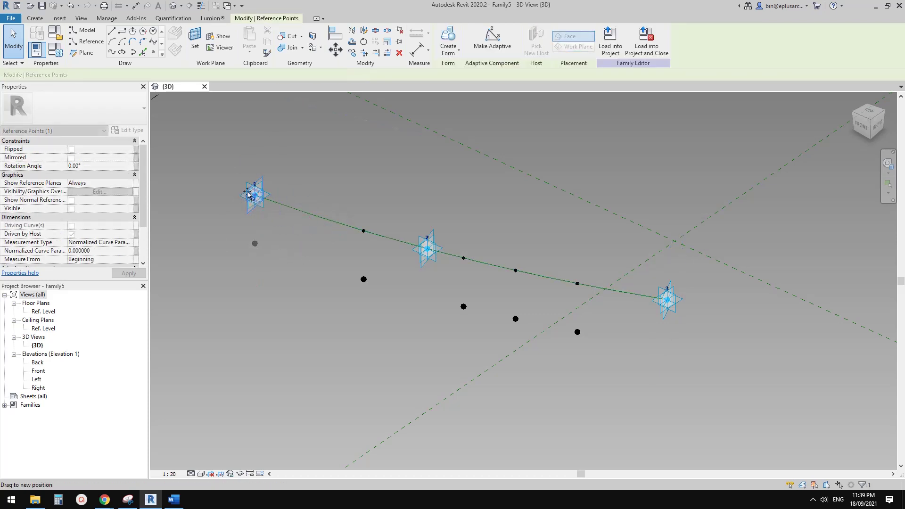
click(346, 295)
- Set the normalized curve parameter of the second hosted point to 0.25
click(364, 231)
shift+middle_drag(363, 232, 359, 269)
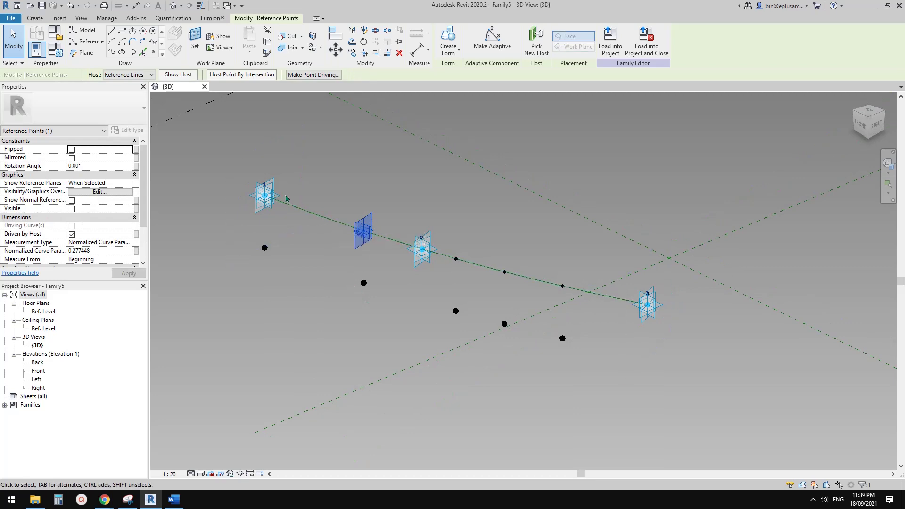
shift+middle_drag(368, 254, 376, 284)
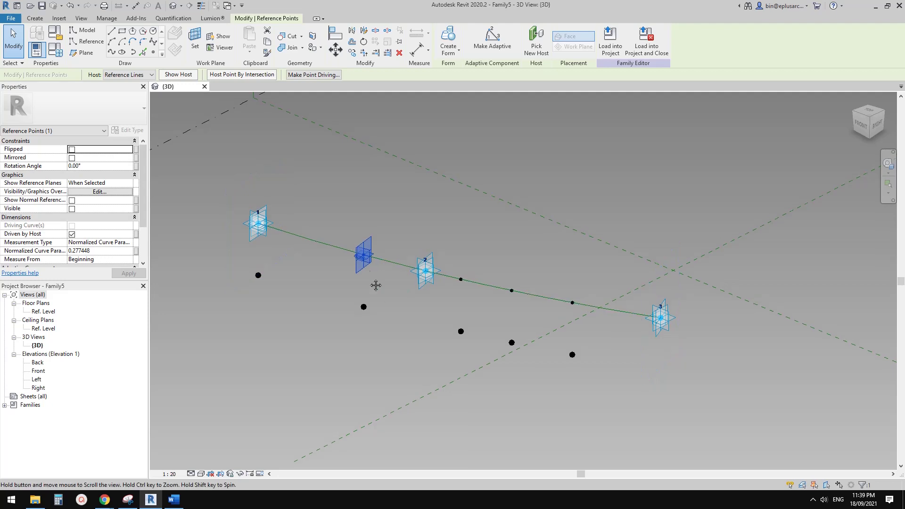
click(74, 250)
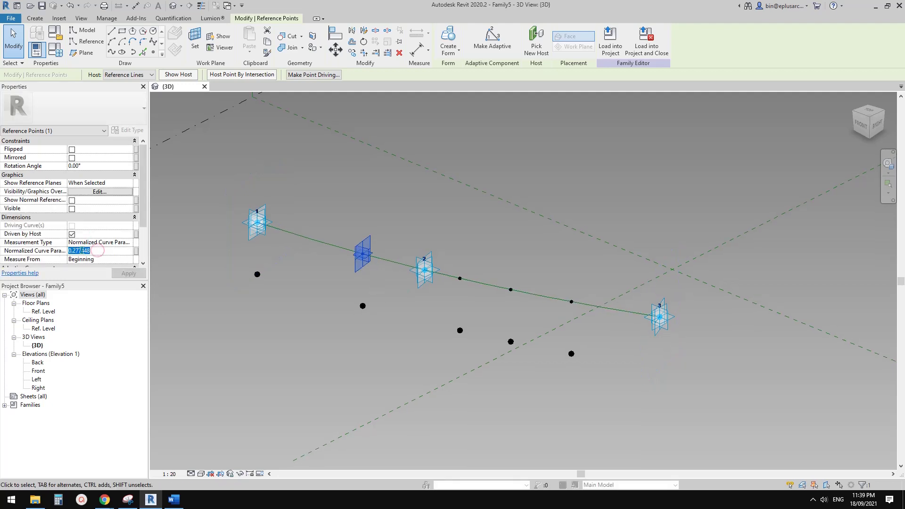
key(Return)
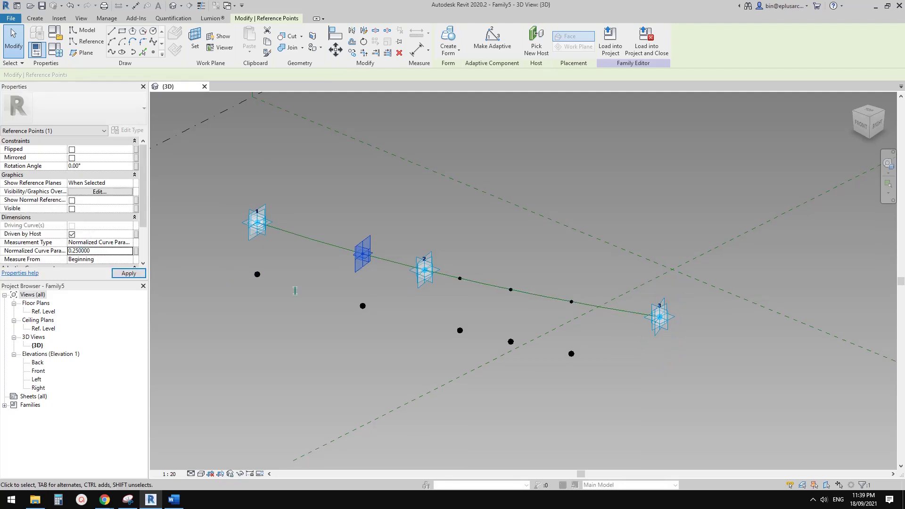
- Set the normalized curve parameter of the third hosted point to 0.5 and of the fourth to 0.75
click(460, 278)
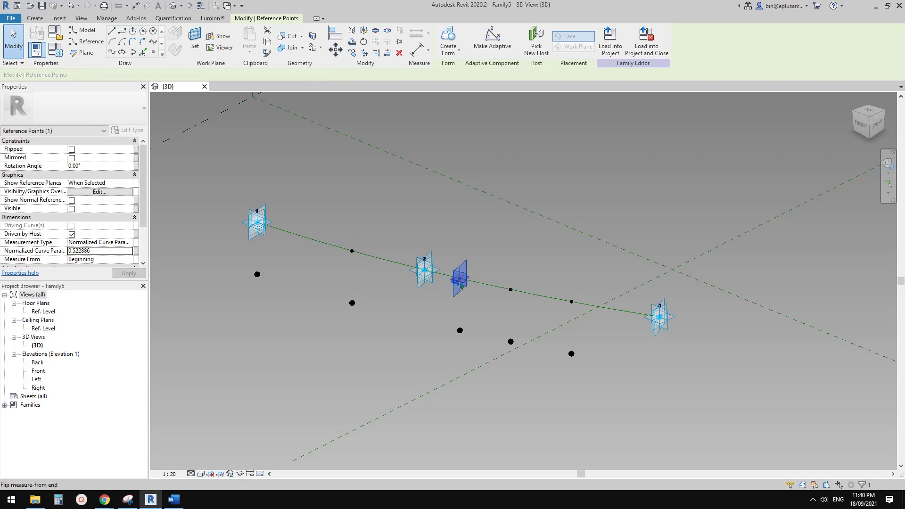
click(114, 255)
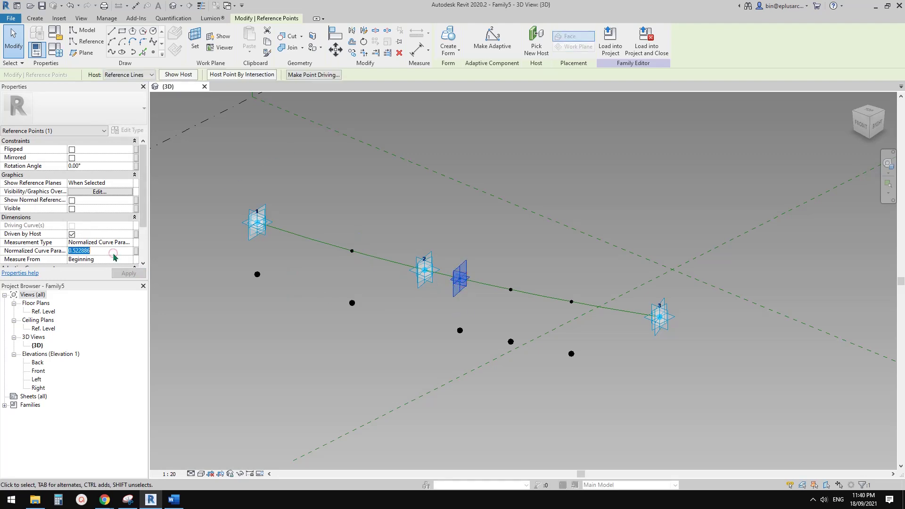
middle_drag(526, 301, 497, 303)
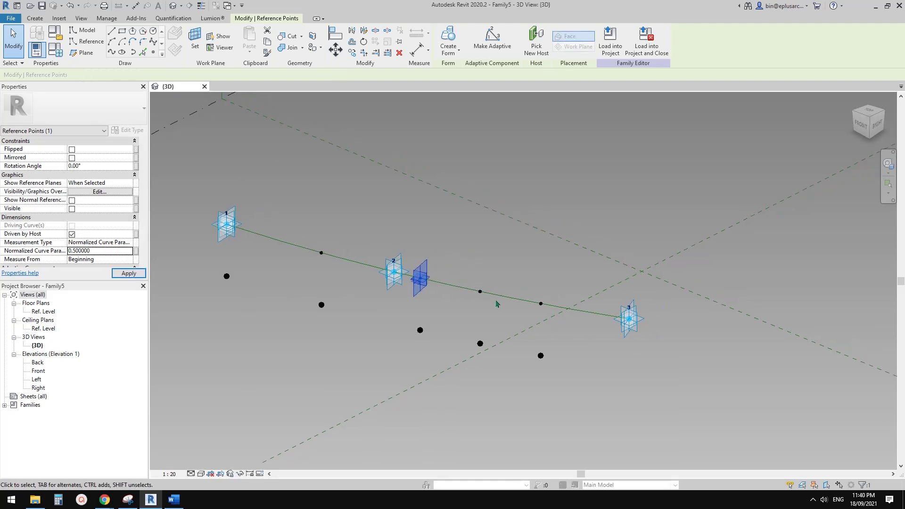
drag(472, 269, 492, 307)
click(484, 302)
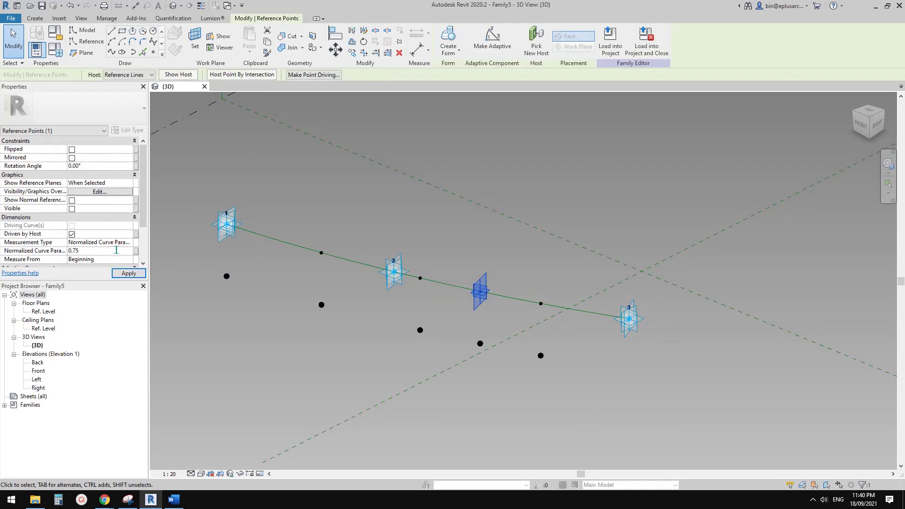
key(Return)
- Move the fifth hosted point along the curve to its end at adaptive point 3
drag(541, 305, 638, 320)
shift+middle_drag(594, 323, 434, 268)
click(343, 256)
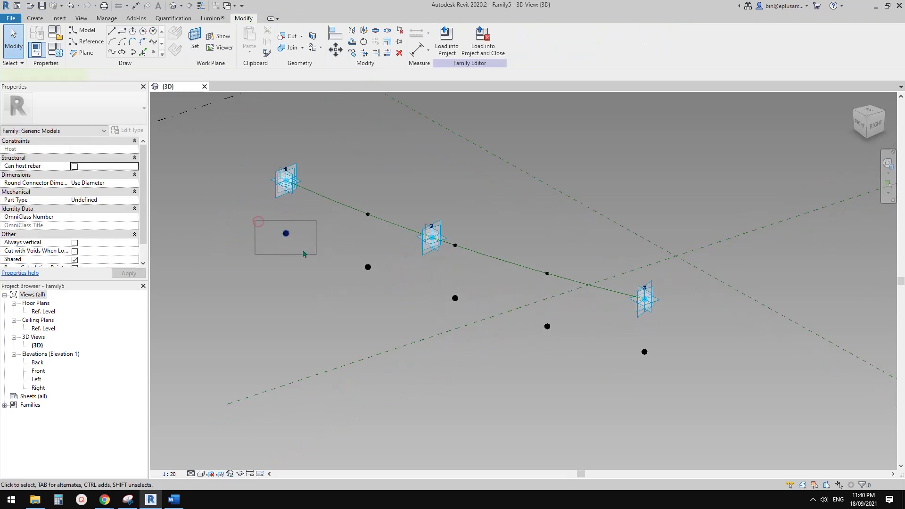
- Associate the offset of the lower point beneath adaptive point 1 with a new family parameter named h1
click(285, 234)
middle_drag(266, 237, 274, 251)
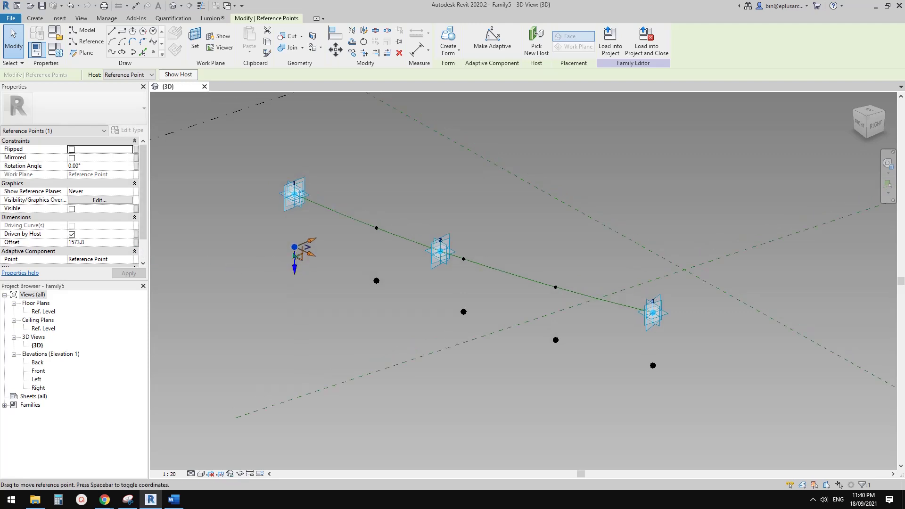
click(137, 243)
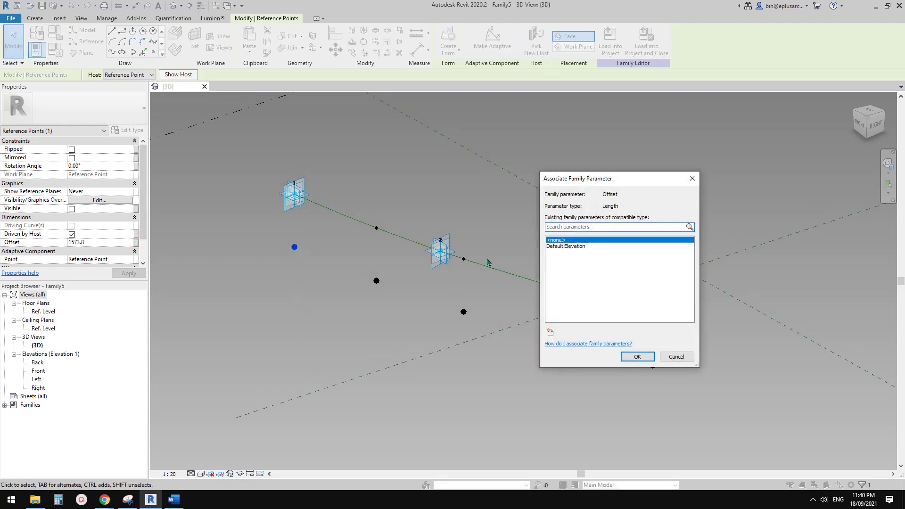
click(551, 333)
text(h)
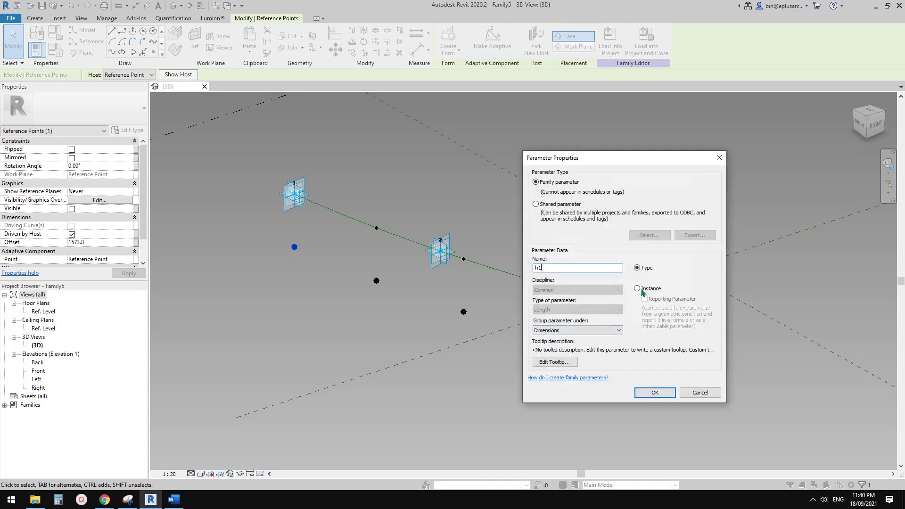
text(1)
click(655, 393)
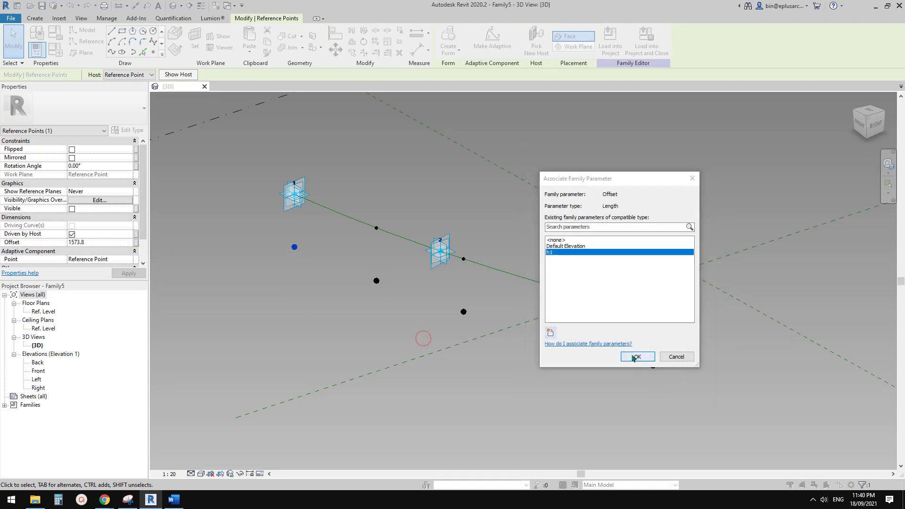
click(634, 354)
- Associate the offset of the second lower point from adaptive point 1 with a new instance parameter named h2
click(376, 281)
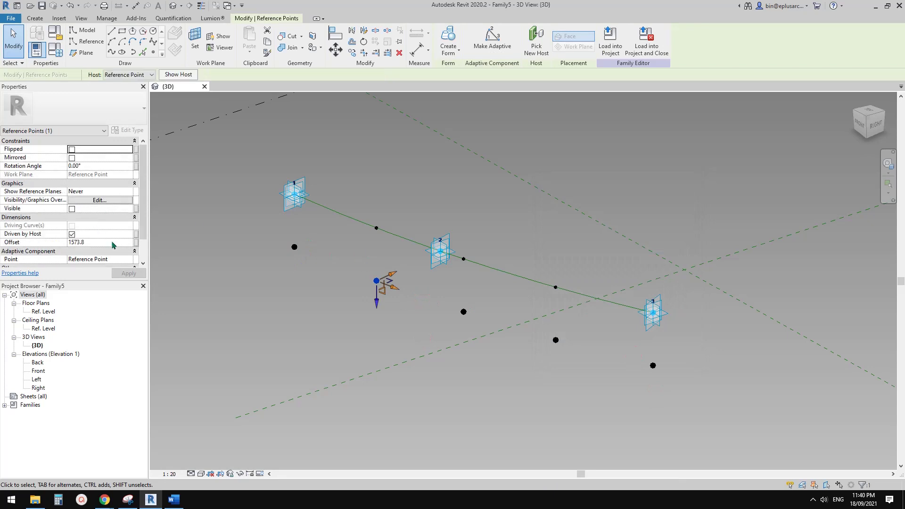
click(136, 243)
text(h)
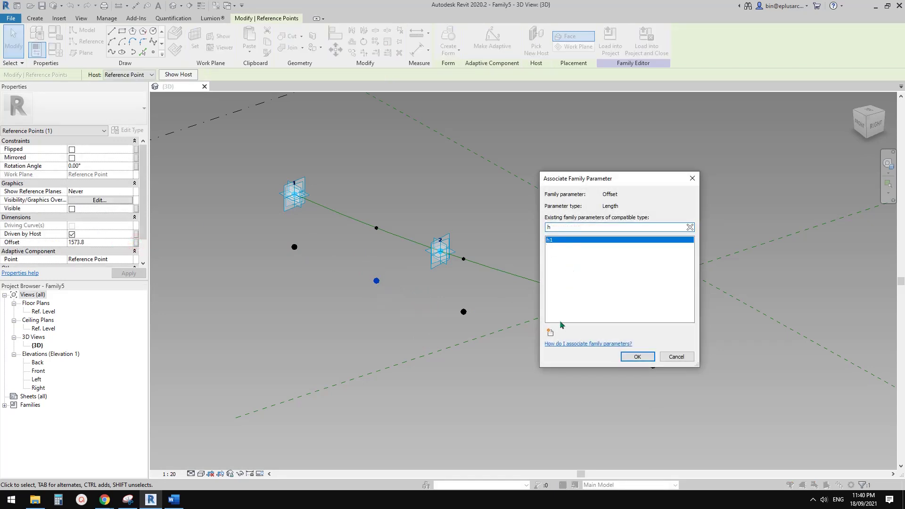
click(551, 333)
text(2)
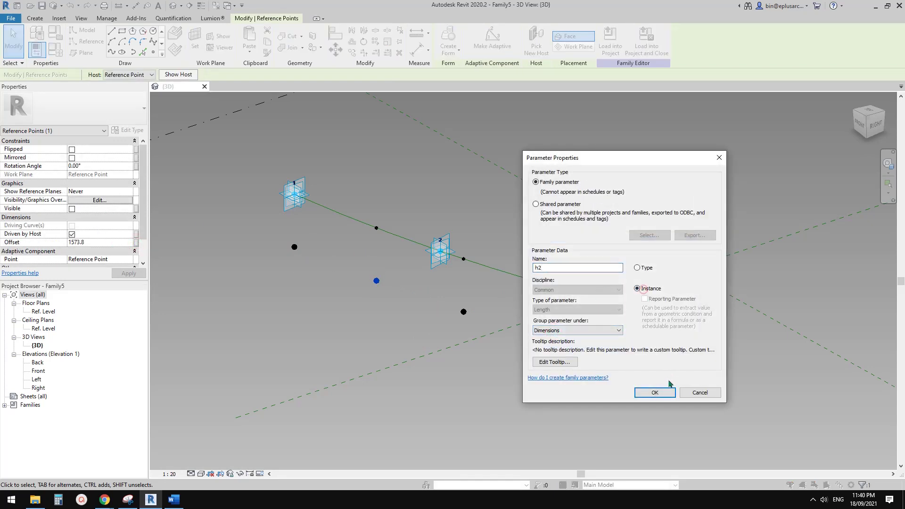
click(666, 390)
click(636, 357)
- Associate the offset of the third, middle lower point with a new instance parameter named h3
click(463, 312)
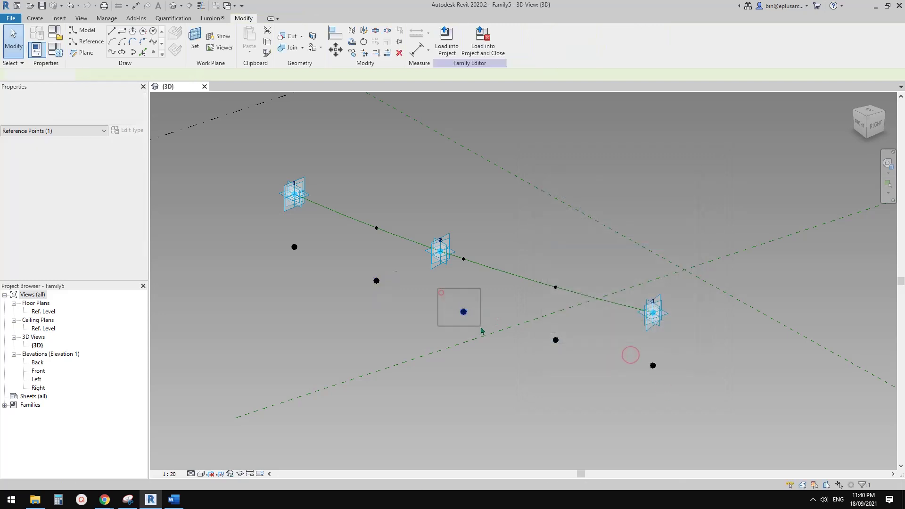
click(136, 243)
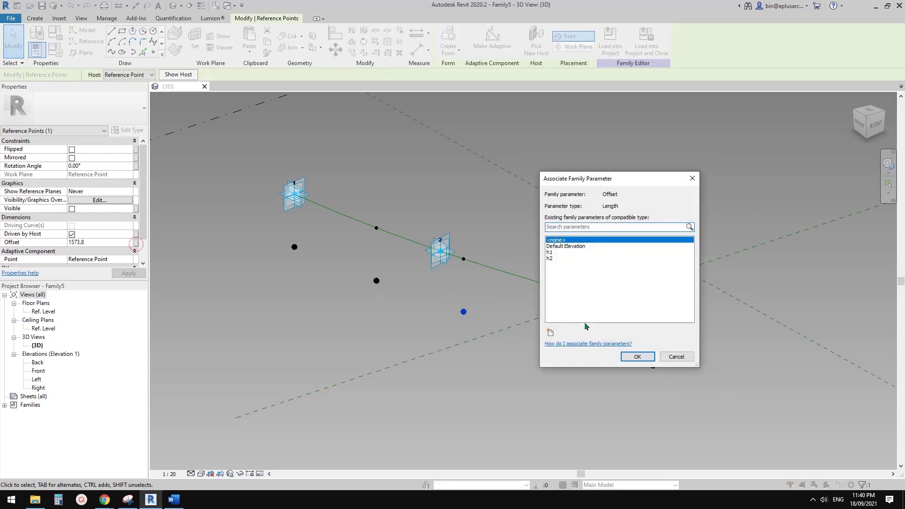
click(551, 333)
text(h3)
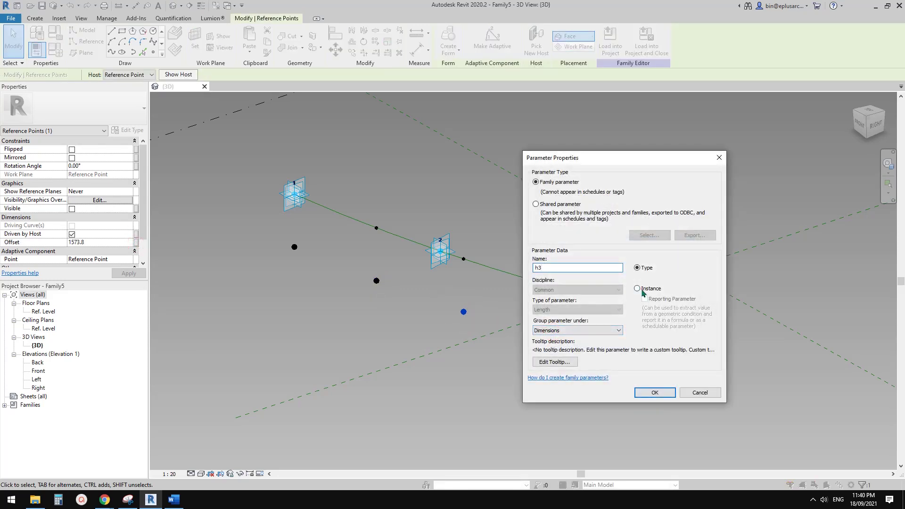
click(654, 391)
click(641, 358)
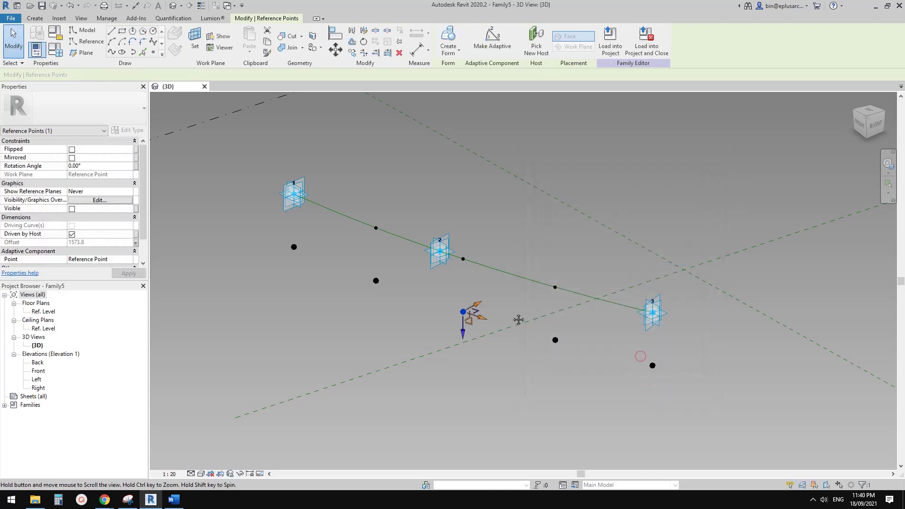
- Associate the offset of the fourth lower point with a new family parameter named h4
click(555, 339)
click(136, 242)
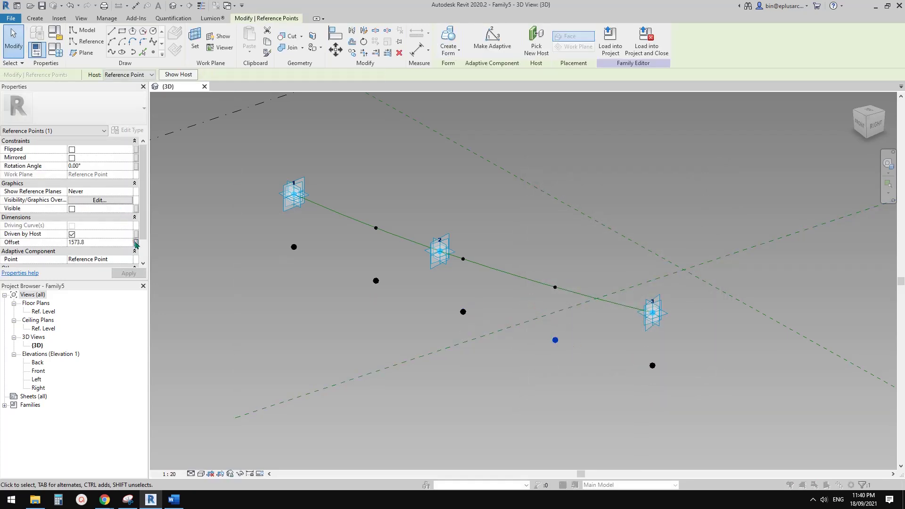
click(550, 333)
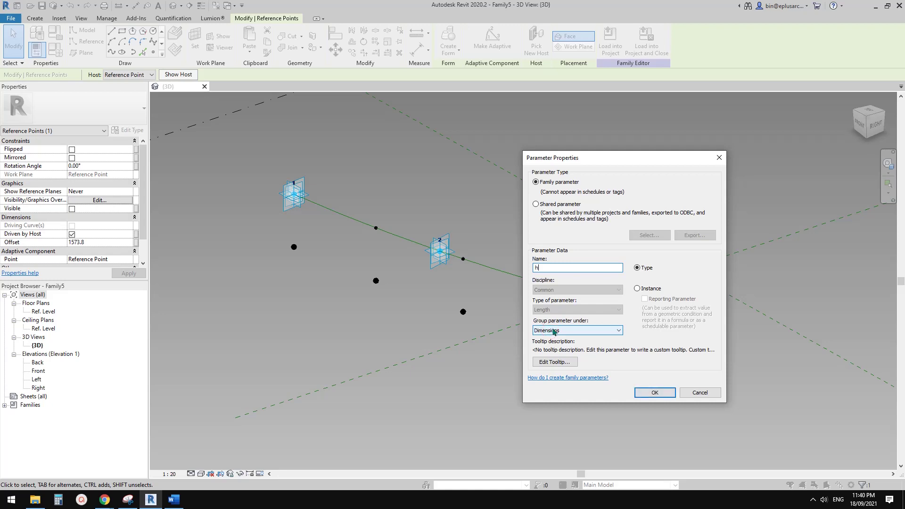
click(656, 393)
click(637, 357)
- Associate the offset of the fifth lower point, beneath adaptive point 3, with a new instance parameter named h5
click(279, 288)
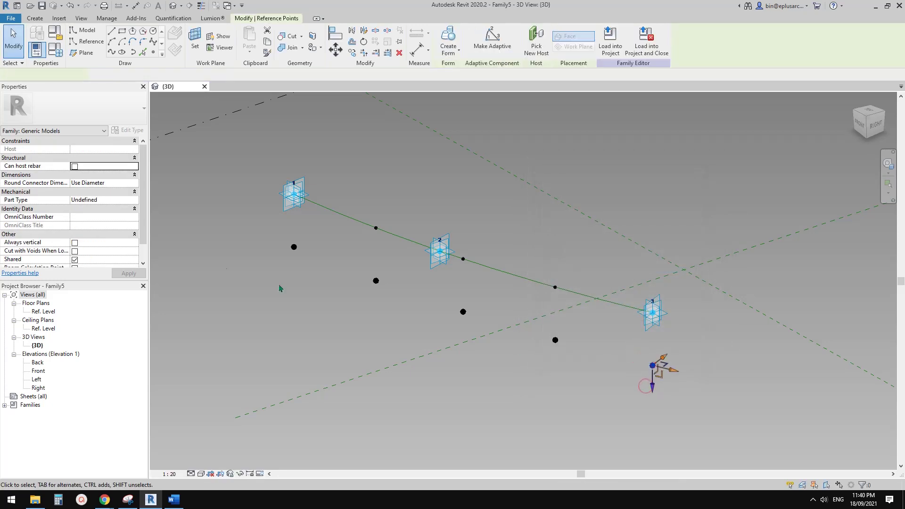
click(136, 242)
text(h)
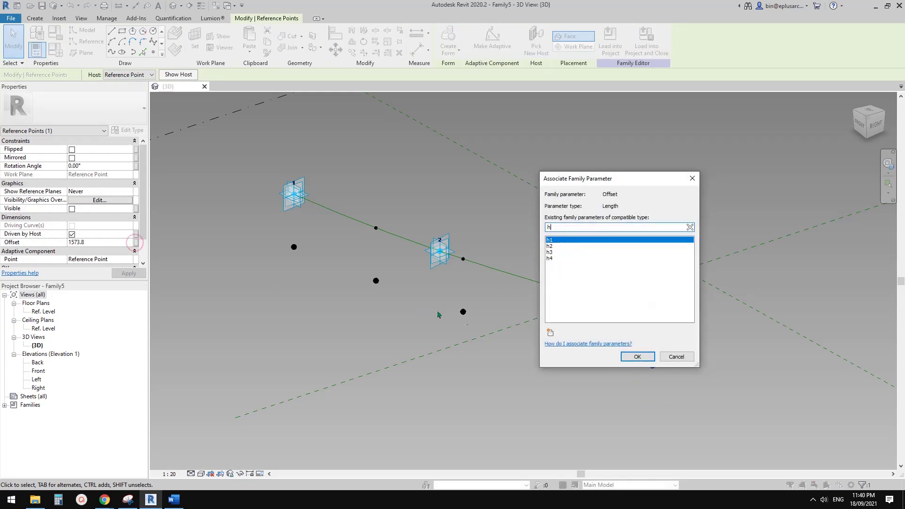
text(5)
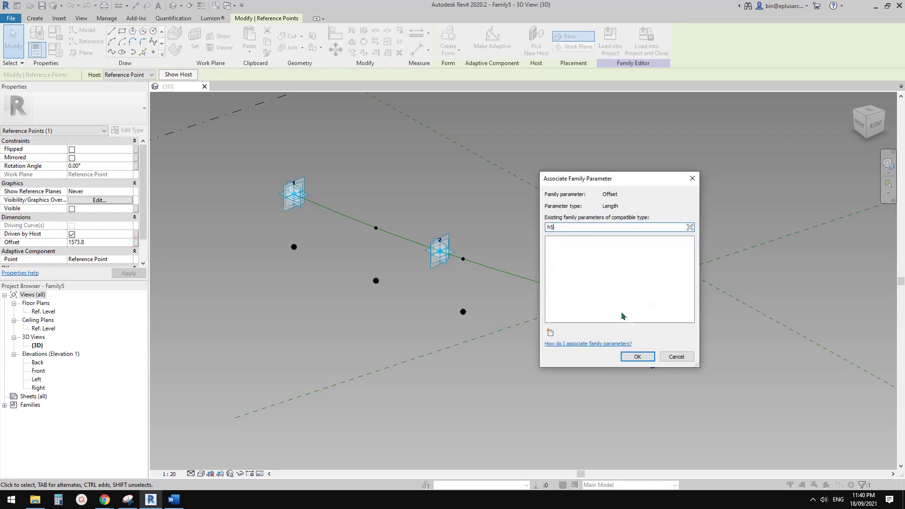
click(551, 333)
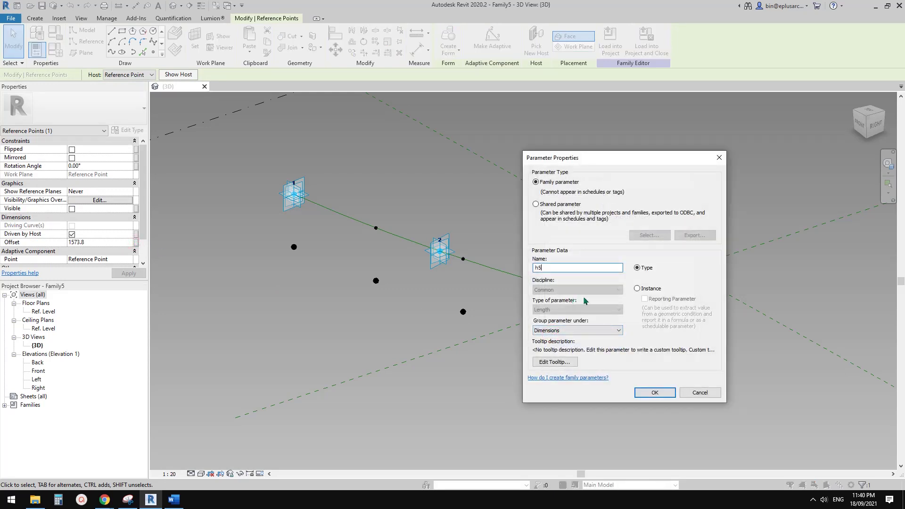
click(655, 392)
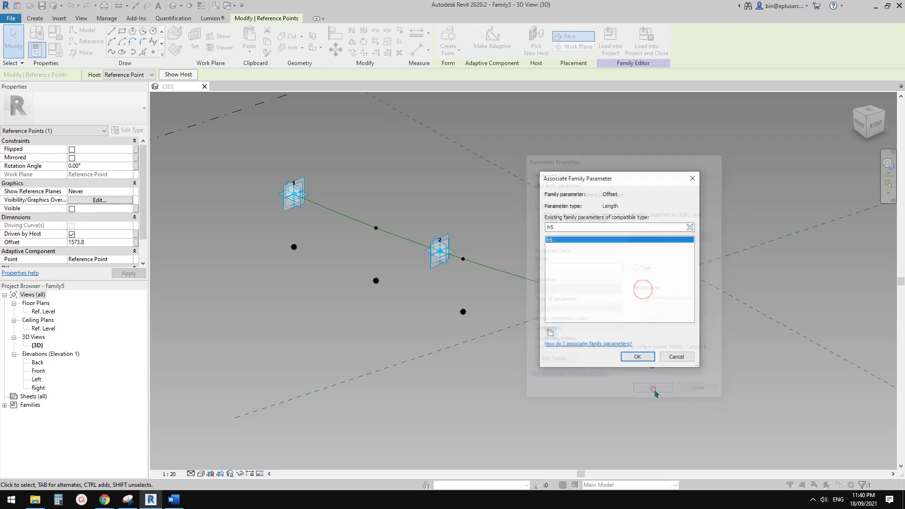
click(631, 352)
shift+middle_drag(524, 369, 515, 353)
scroll(418, 316, down, 1)
click(315, 293)
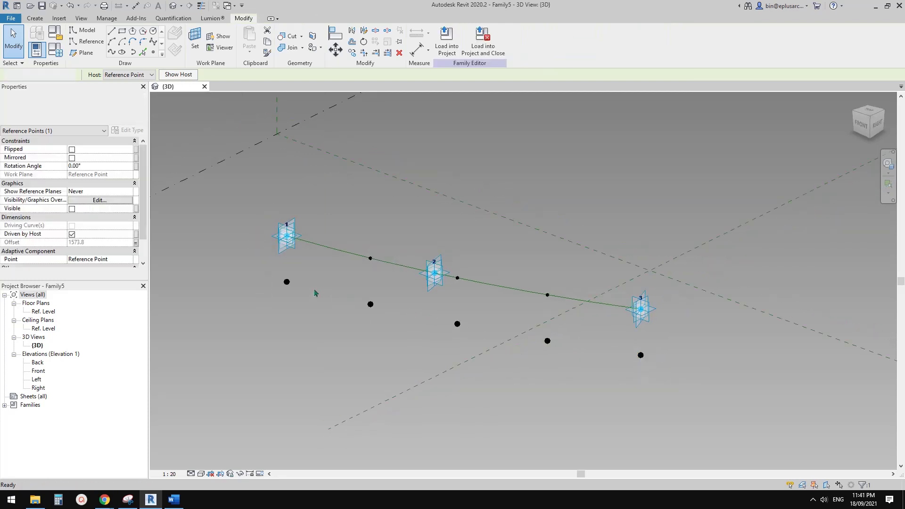
- Create a spline through the five lower reference points and turn it into a reference line
shift+middle_drag(356, 304, 253, 329)
drag(223, 320, 609, 367)
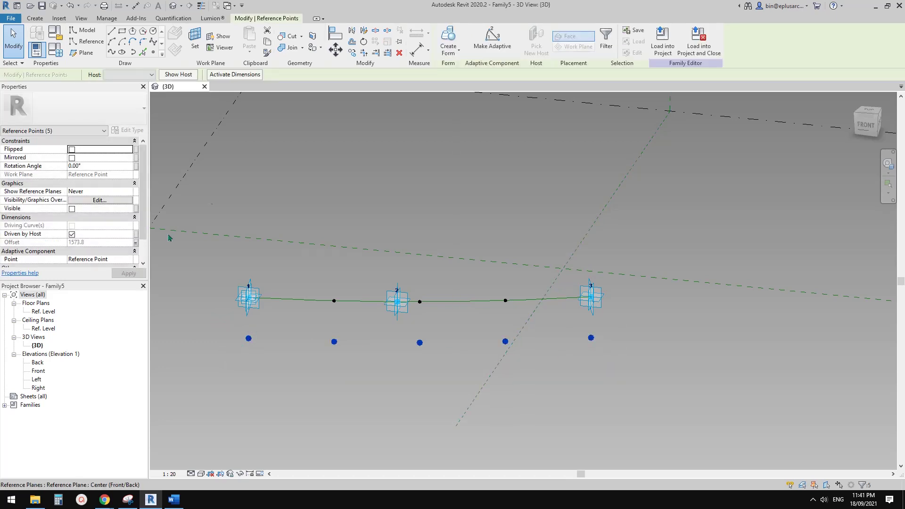
click(124, 52)
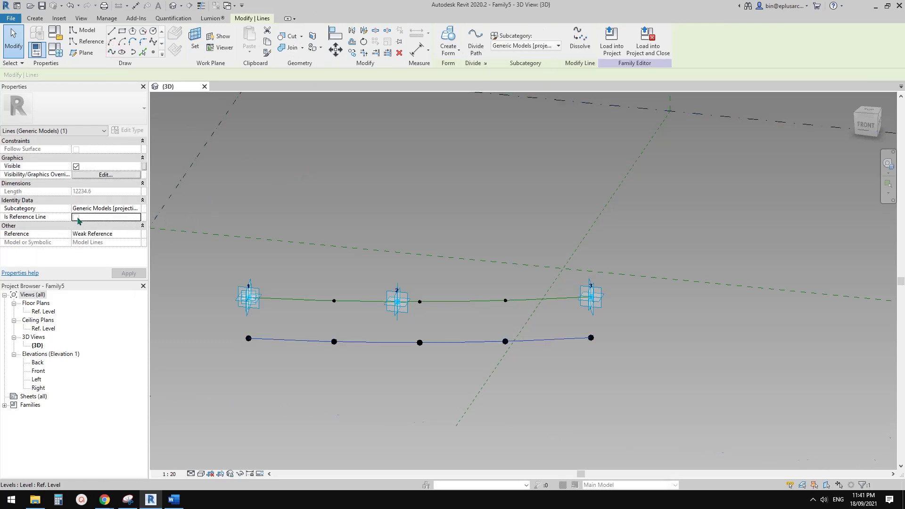
click(76, 217)
shift+middle_drag(424, 232, 379, 234)
click(367, 232)
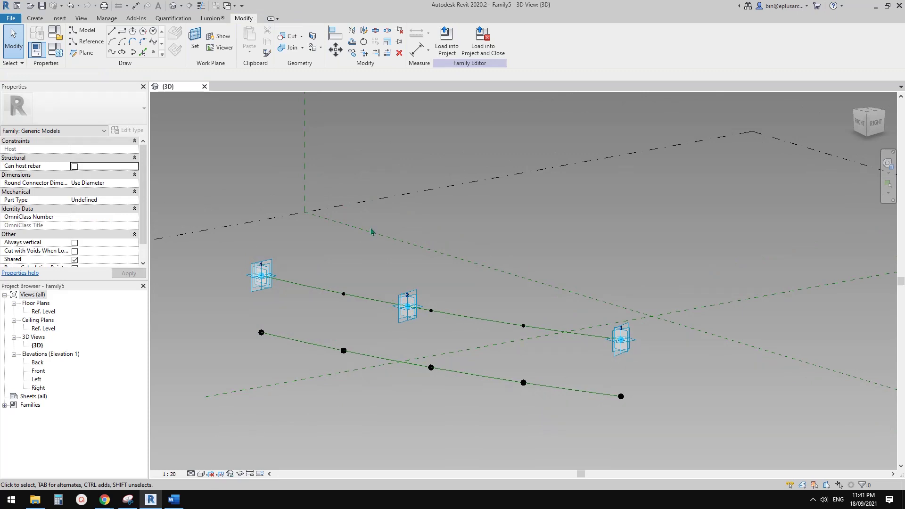
- Associate the rotation angle of the five hosted points on the upper curve with a new instance parameter named a
shift+middle_drag(376, 313, 328, 309)
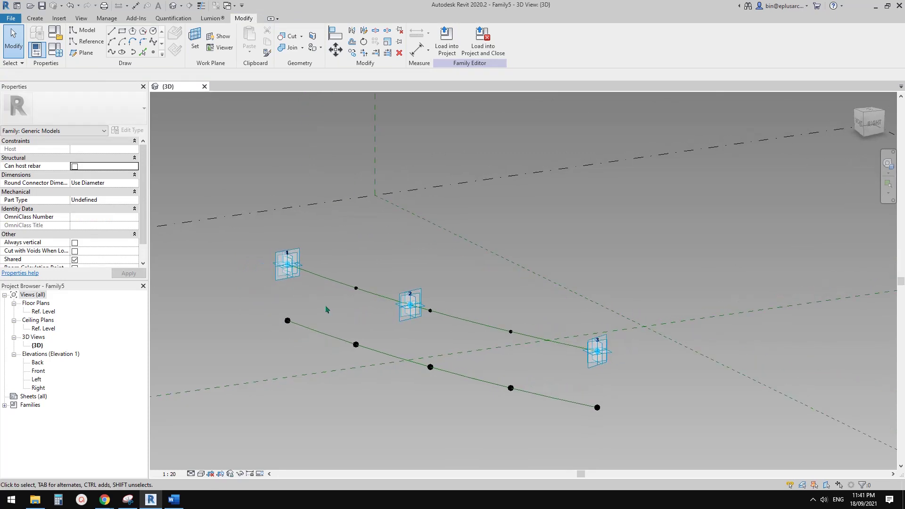
scroll(324, 296, up, 2)
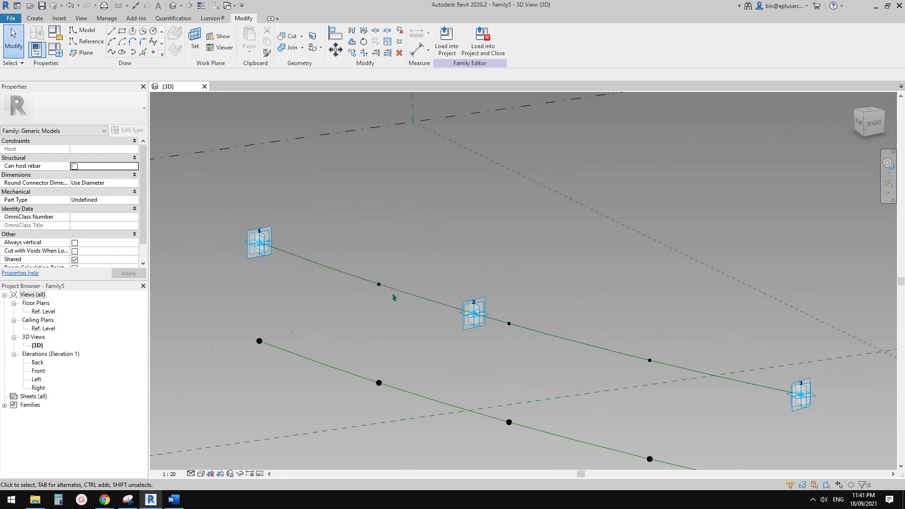
click(380, 286)
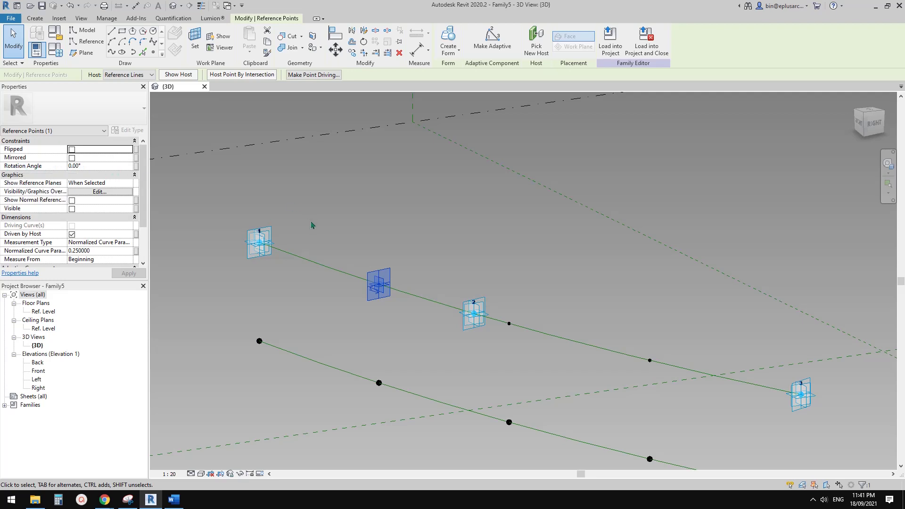
scroll(311, 225, down, 1)
middle_drag(312, 225, 338, 213)
click(295, 231)
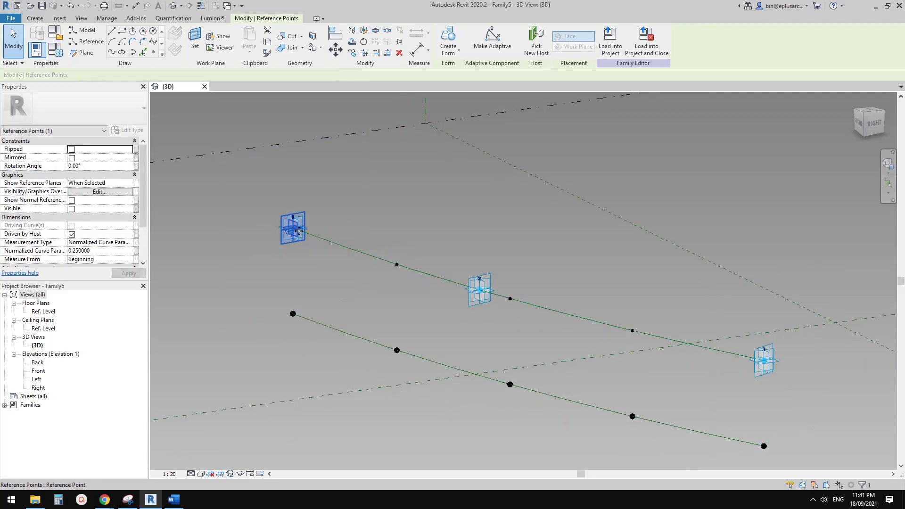
scroll(359, 234, down, 2)
ctrl+drag(366, 220, 402, 260)
ctrl+drag(474, 260, 510, 297)
ctrl+drag(564, 277, 606, 321)
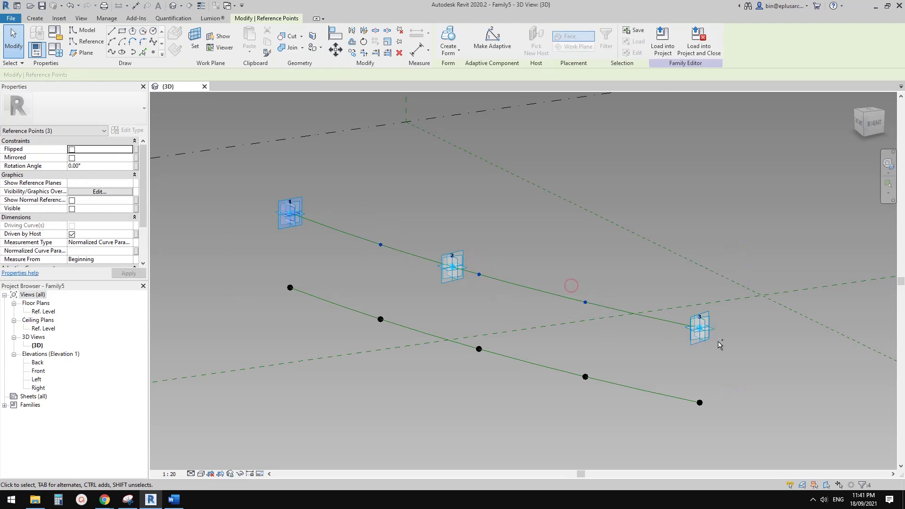
ctrl+click(701, 332)
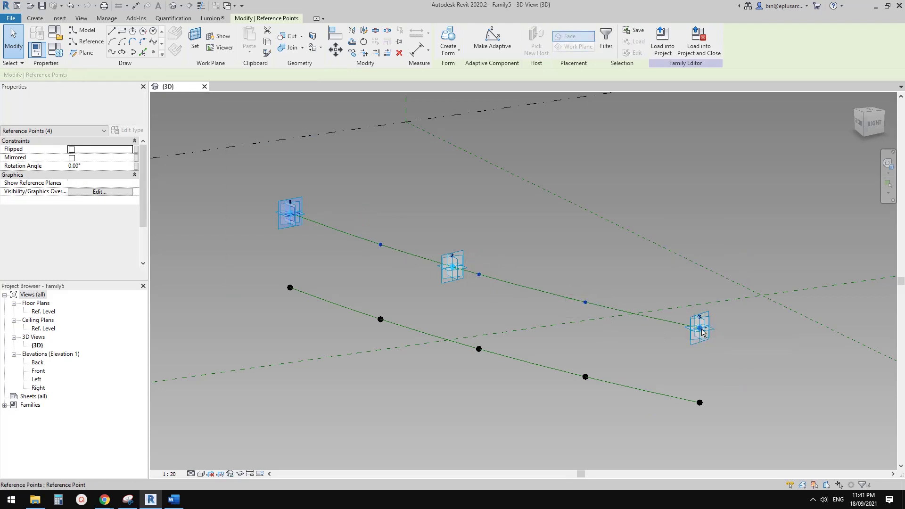
click(606, 38)
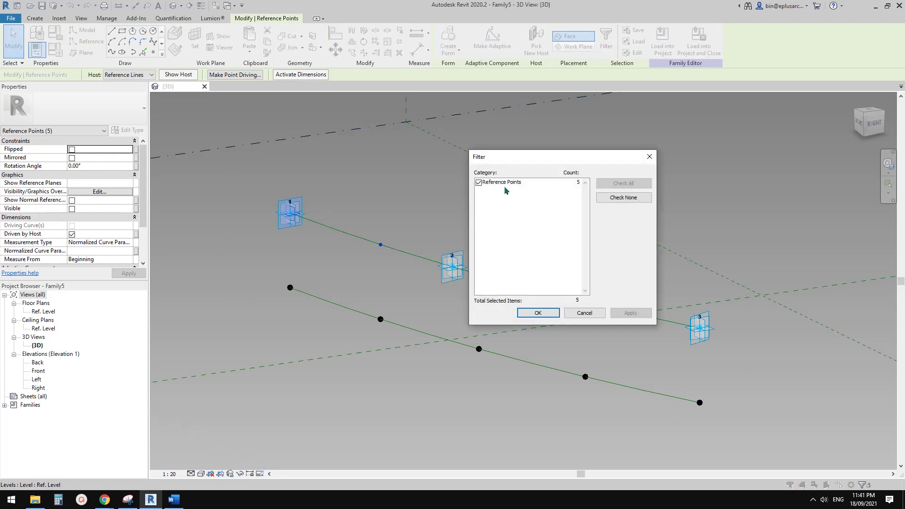
click(539, 312)
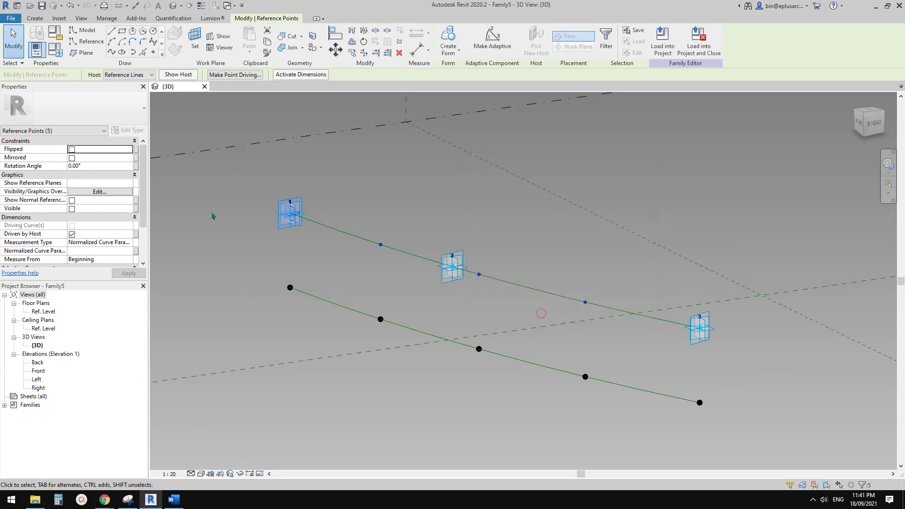
click(136, 166)
click(551, 333)
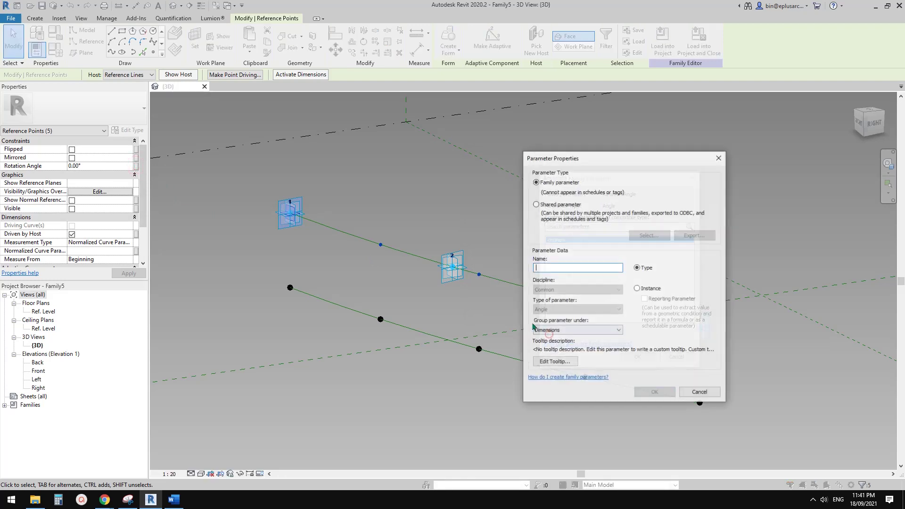
text(a)
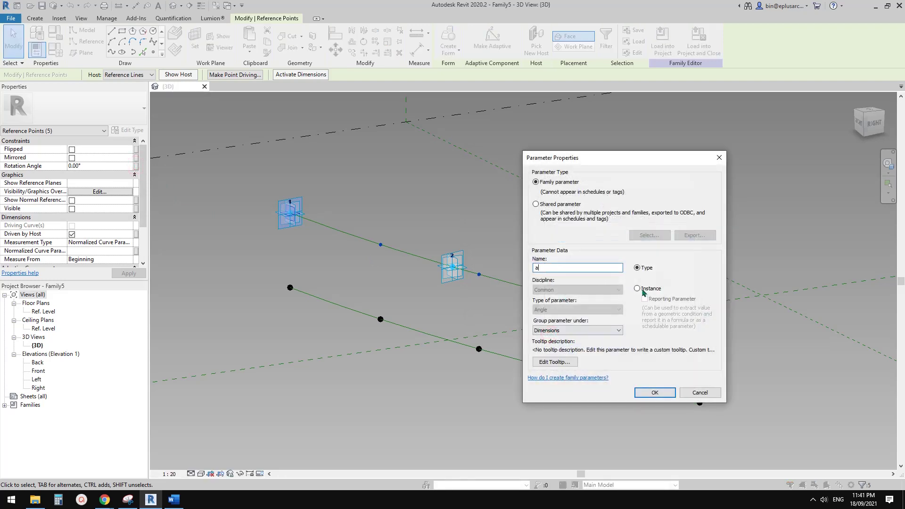
click(666, 392)
click(638, 356)
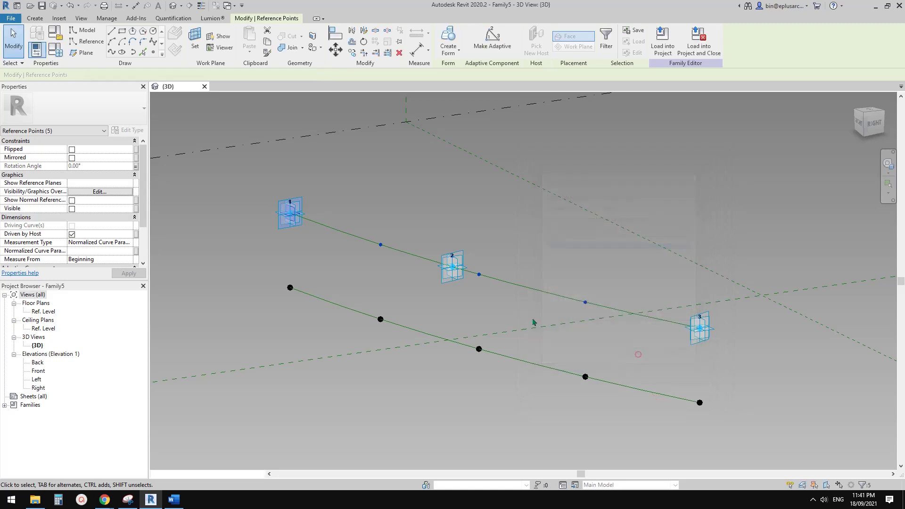
middle_drag(478, 309, 444, 305)
key(Escape)
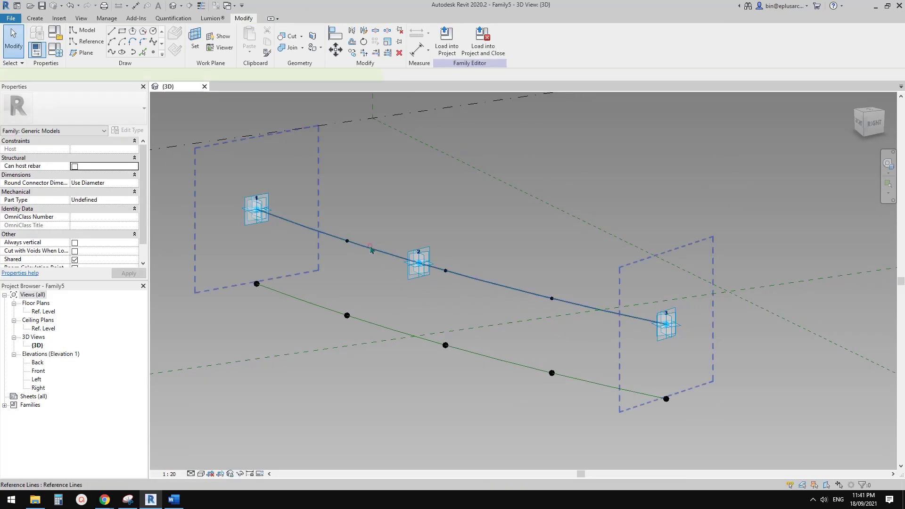
- Create a surface form between the upper and lower reference lines
click(372, 248)
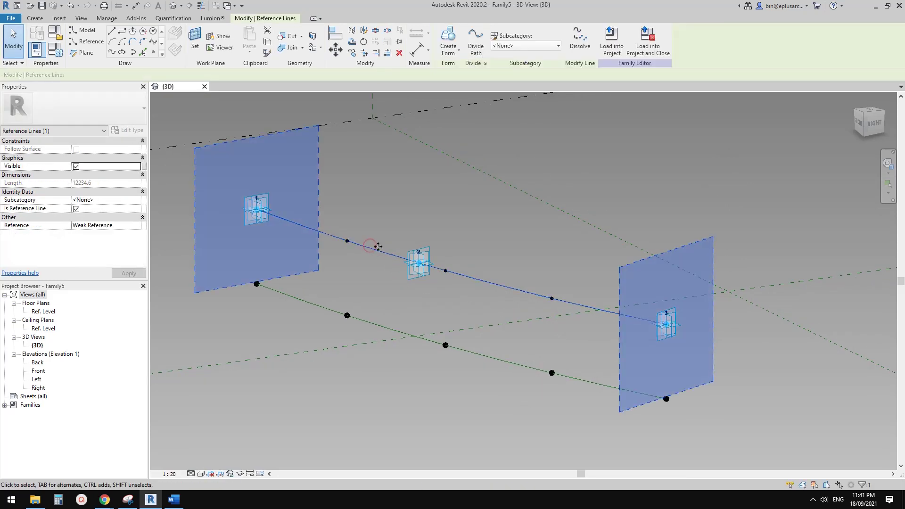
ctrl+click(377, 329)
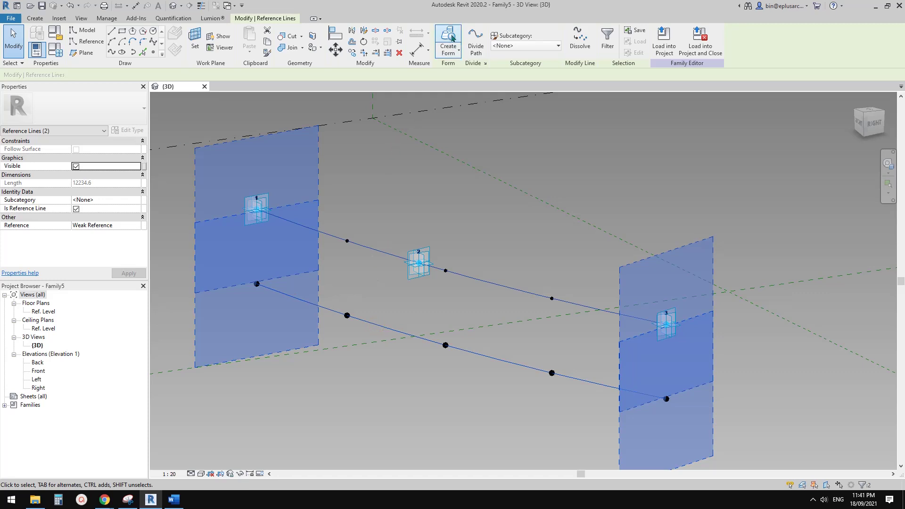
click(452, 38)
scroll(426, 244, down, 2)
shift+middle_drag(440, 255, 414, 215)
- Create a new project from one of the listed project templates
click(10, 18)
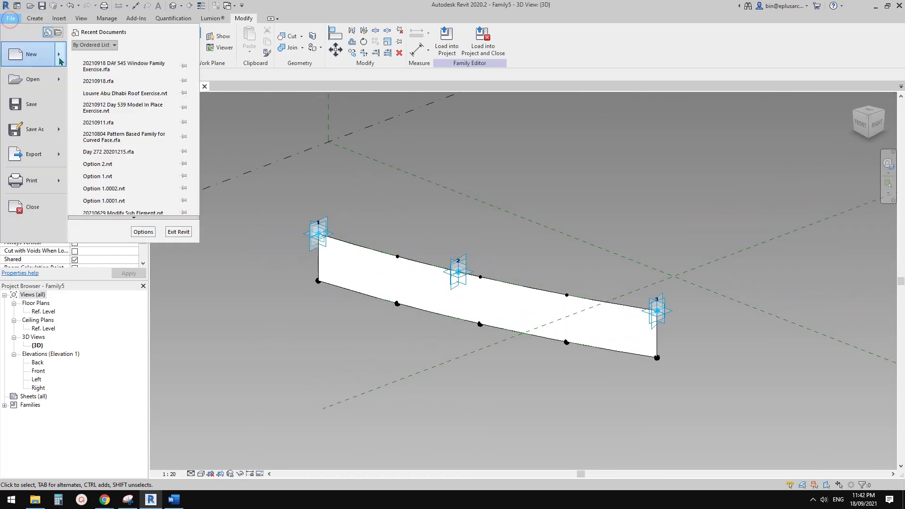
mouse_move(38, 54)
click(110, 60)
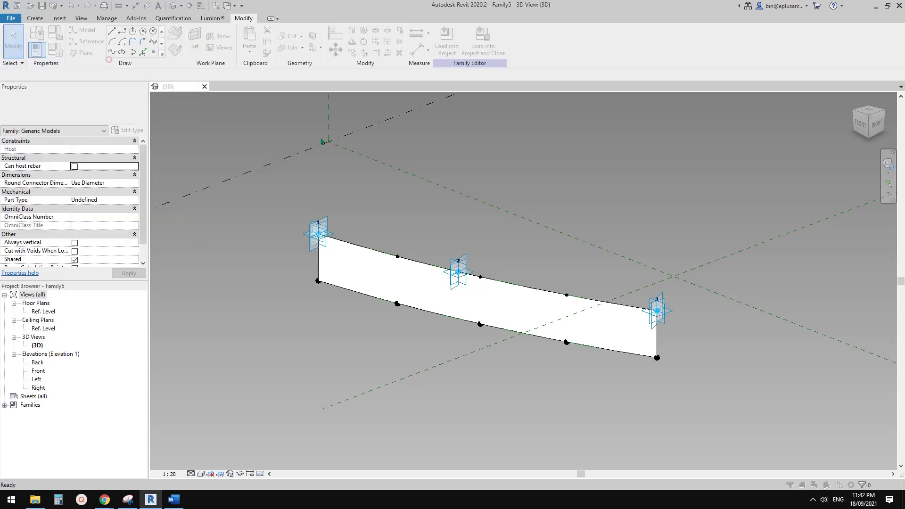
click(290, 157)
click(239, 178)
click(273, 209)
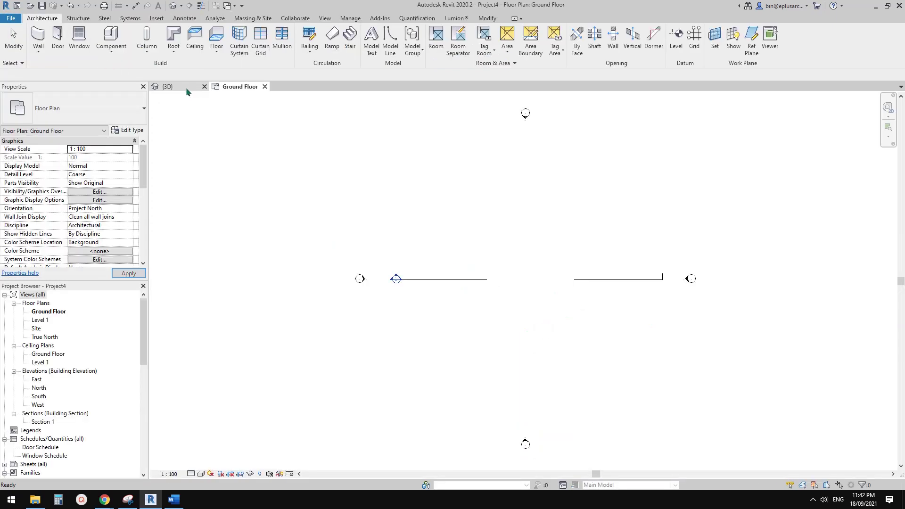
- Load the curved family into the new project and place one instance on the Ground Floor plan with three points along an arc
click(185, 87)
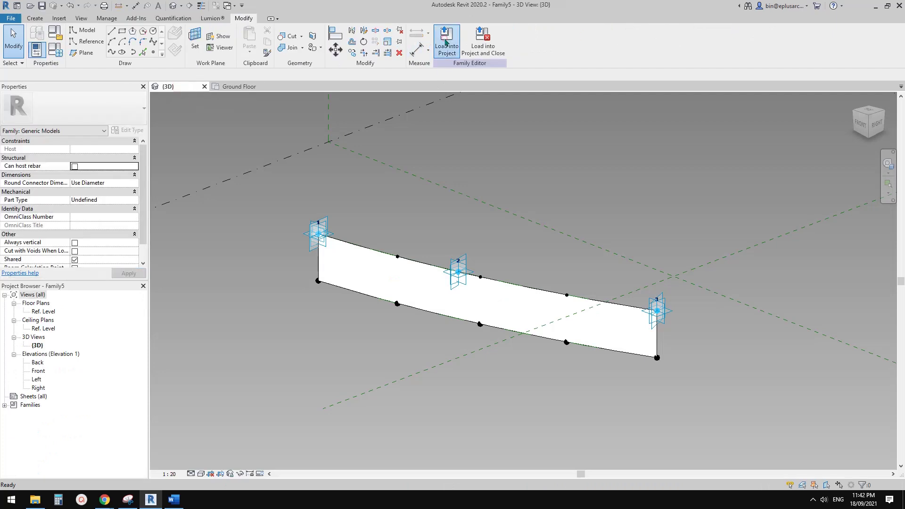
click(446, 43)
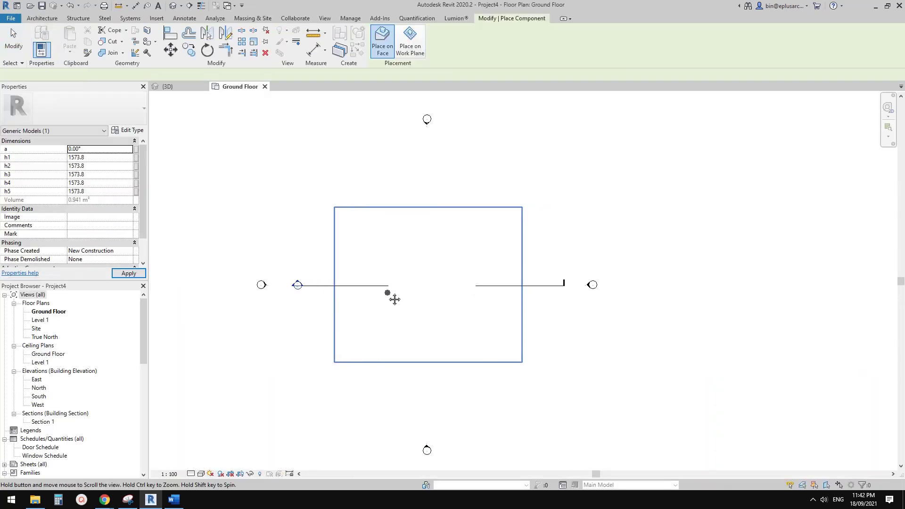
scroll(394, 299, up, 4)
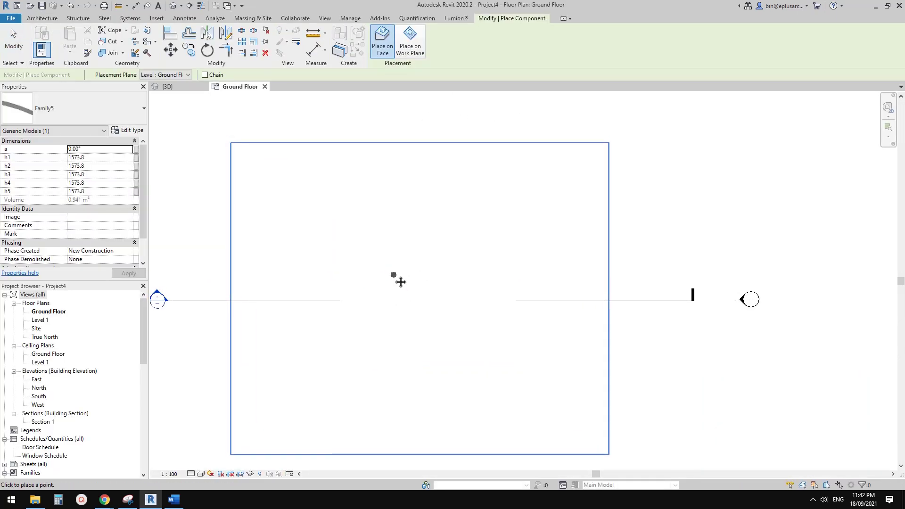
middle_drag(365, 256, 363, 262)
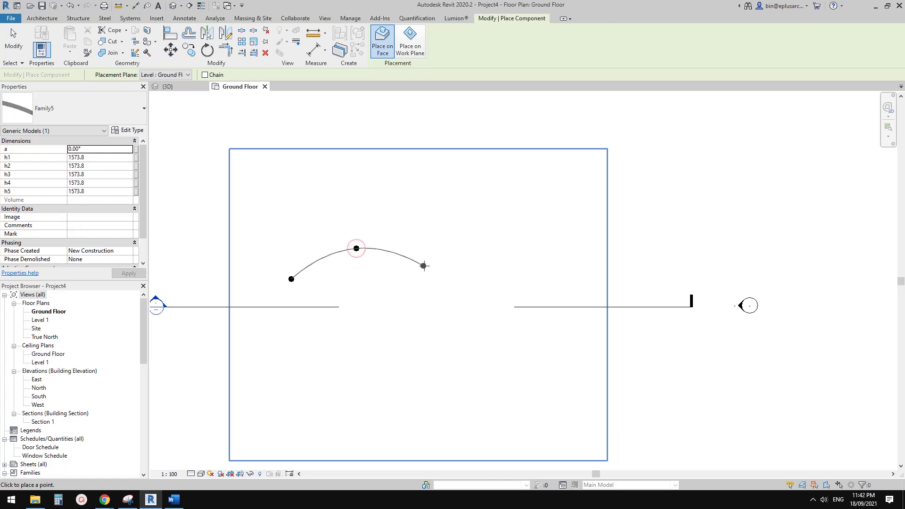
click(425, 266)
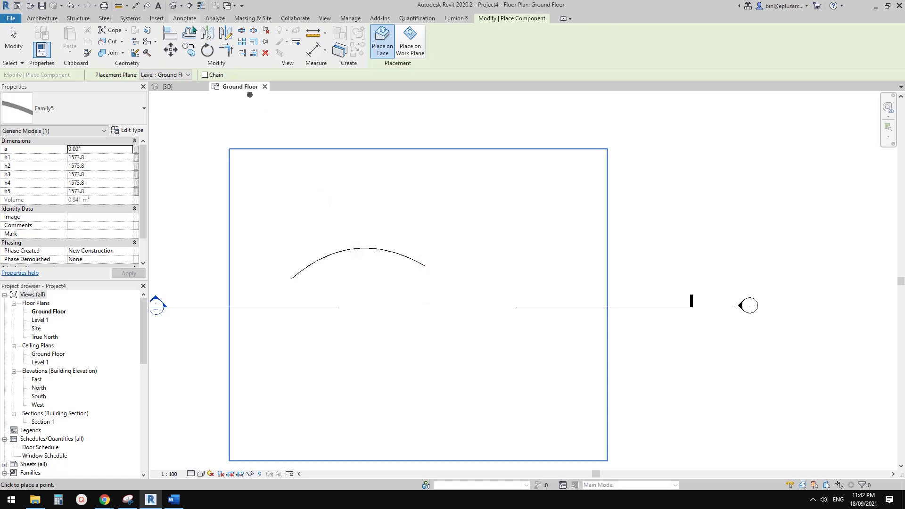
- Open the project's default 3D view and end the component placement
click(174, 9)
shift+middle_drag(463, 278, 529, 222)
scroll(502, 251, up, 2)
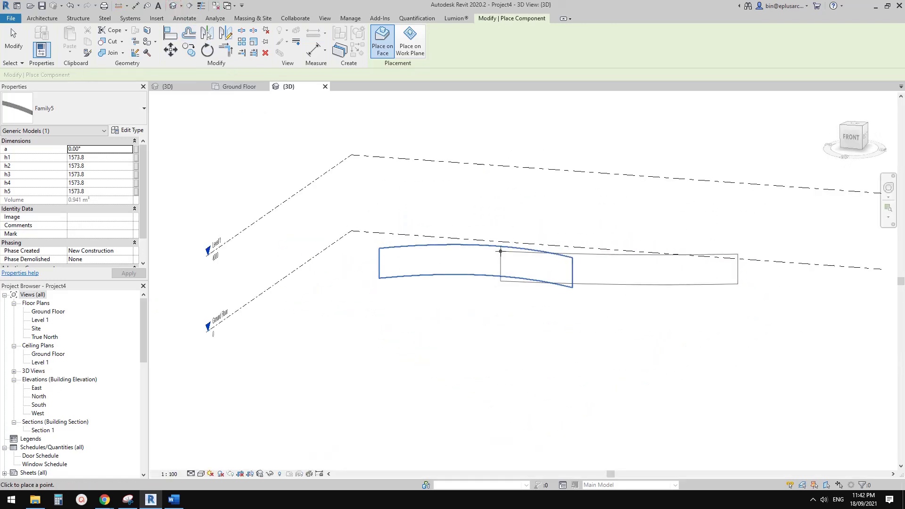
scroll(506, 253, down, 2)
key(Escape)
- Set the placed component's offsets to h1 1000, h2 1200, h3 1500, h4 1800 and h5 1200
click(478, 260)
shift+middle_drag(491, 259, 402, 276)
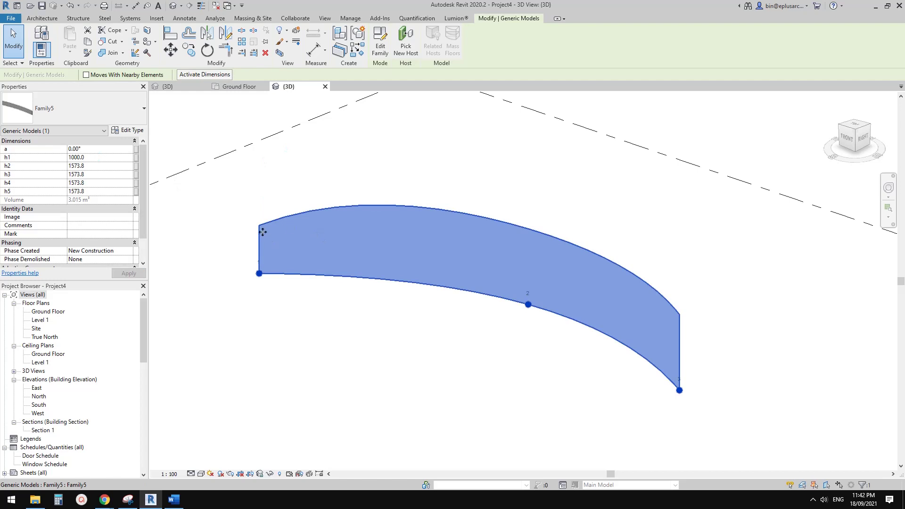
middle_drag(263, 232, 221, 231)
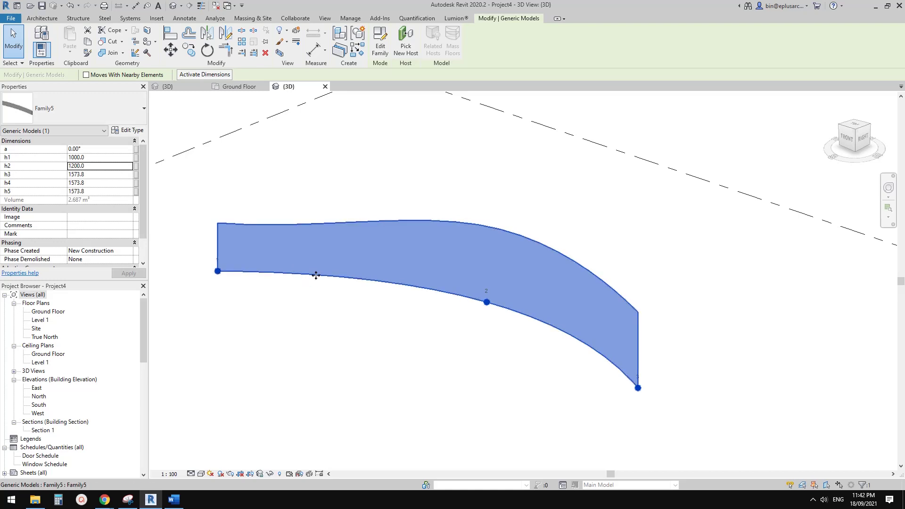
middle_drag(316, 275, 298, 274)
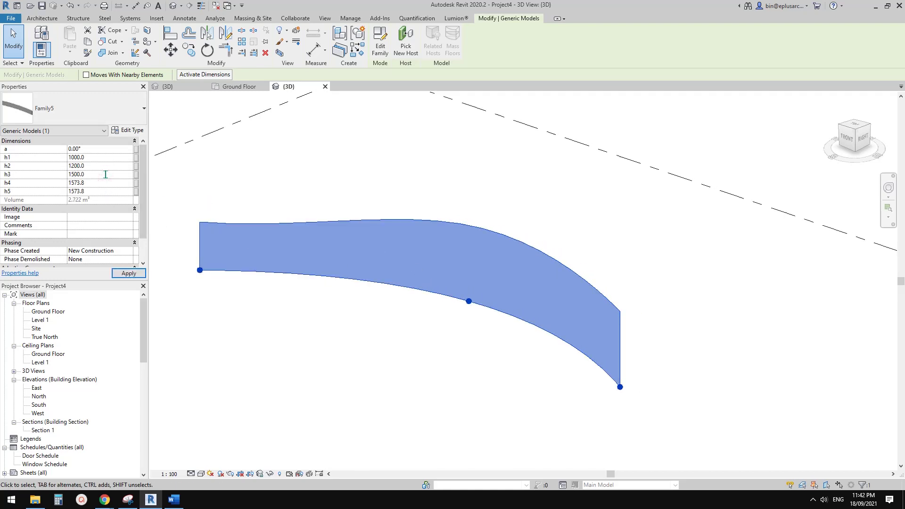
middle_drag(516, 241, 471, 236)
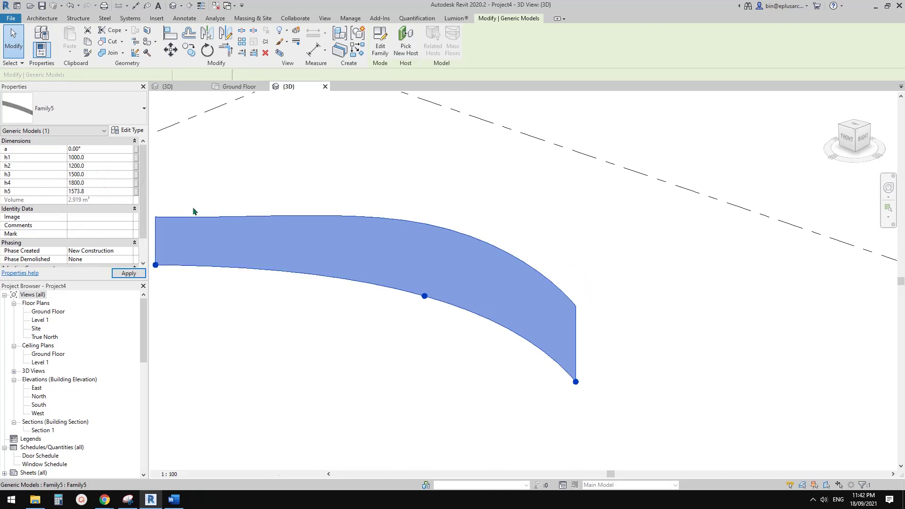
click(108, 191)
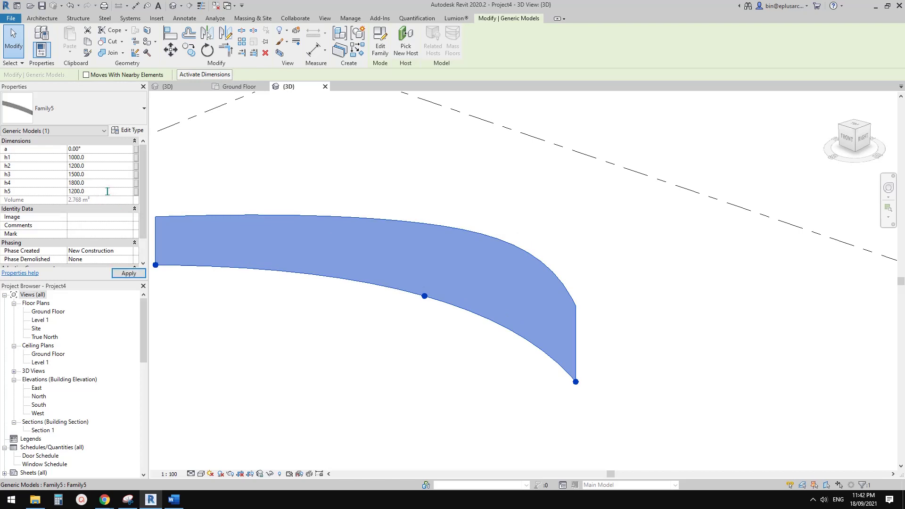
- Move the component's first adaptive point so that its arc curves the opposite way
shift+middle_drag(377, 240, 522, 276)
middle_drag(560, 253, 385, 330)
key(Escape)
click(226, 356)
middle_drag(261, 360, 304, 298)
drag(293, 285, 282, 164)
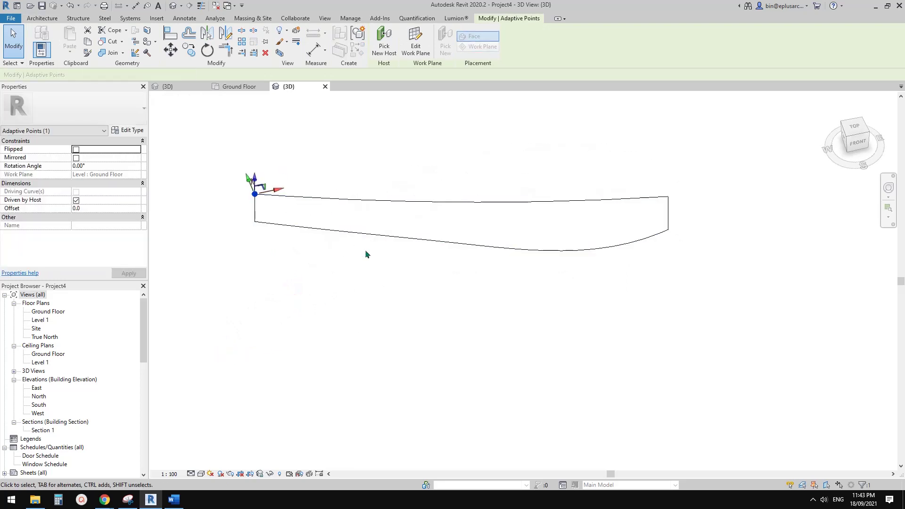
shift+middle_drag(365, 252, 451, 291)
key(Escape)
- Flip the adaptive component so its surface rises above the placement points
shift+middle_drag(451, 291, 423, 299)
click(423, 294)
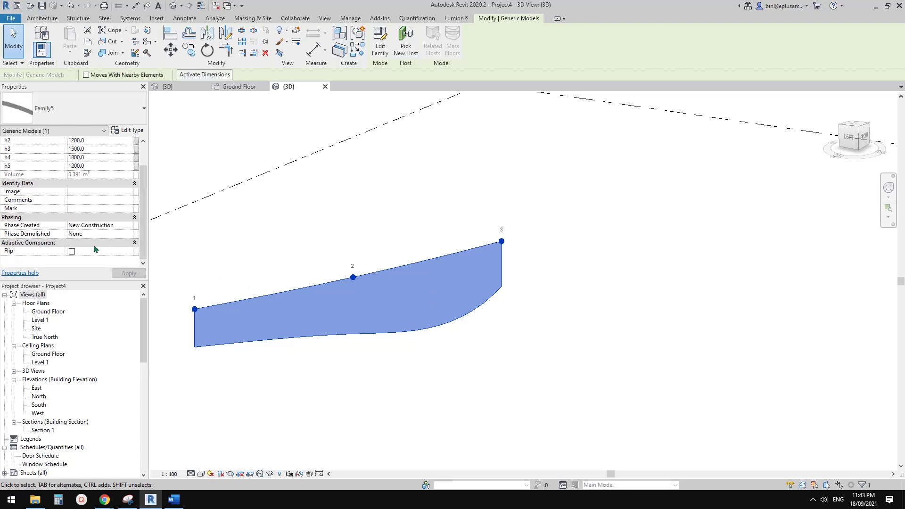
click(70, 252)
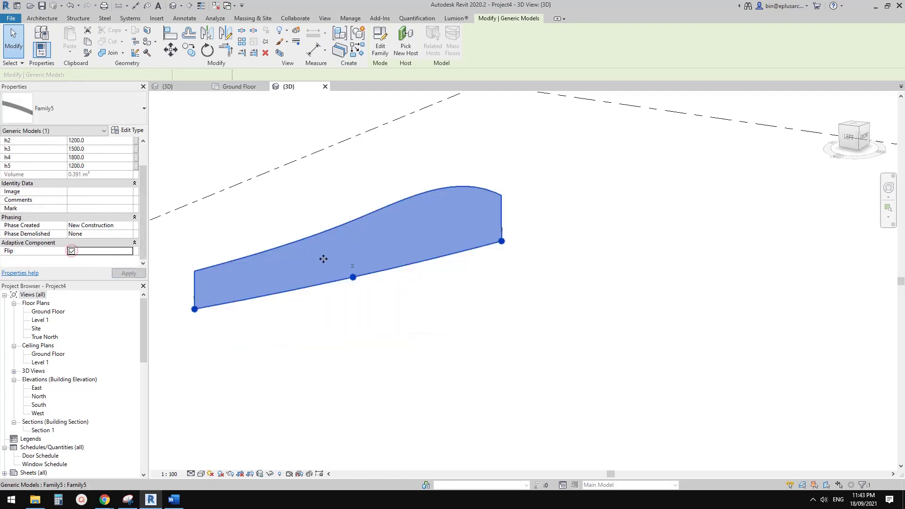
mouse_move(323, 259)
middle_down()
mouse_move(496, 281)
mouse_move(479, 300)
mouse_move(552, 307)
mouse_move(572, 269)
mouse_move(461, 285)
mouse_move(487, 295)
mouse_move(459, 306)
mouse_move(463, 255)
mouse_move(535, 277)
mouse_move(398, 283)
mouse_move(547, 291)
mouse_move(516, 219)
mouse_move(572, 269)
mouse_move(546, 299)
middle_up()
key(Escape)
- Reposition the first adaptive point again to give the surface a more pronounced curve
click(516, 220)
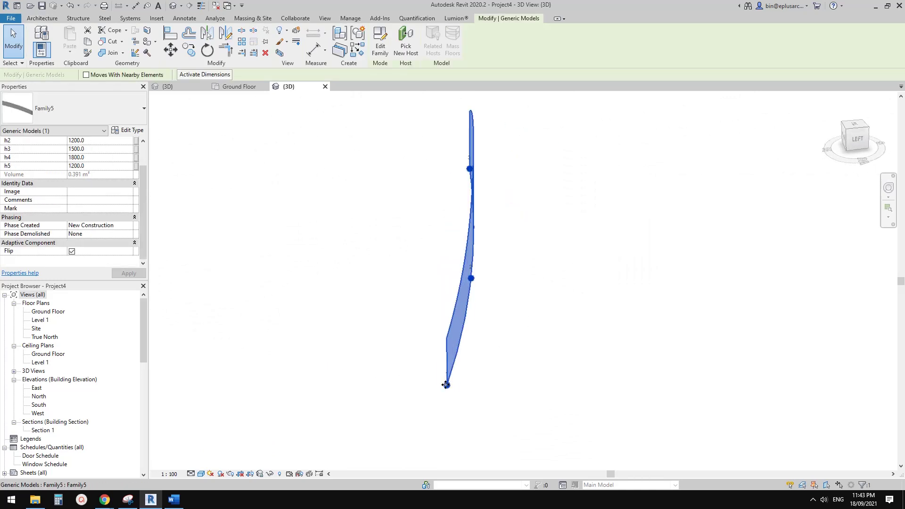
click(446, 385)
mouse_move(446, 385)
mouse_down()
mouse_move(373, 370)
mouse_move(402, 391)
mouse_up()
shift+middle_drag(431, 400, 448, 401)
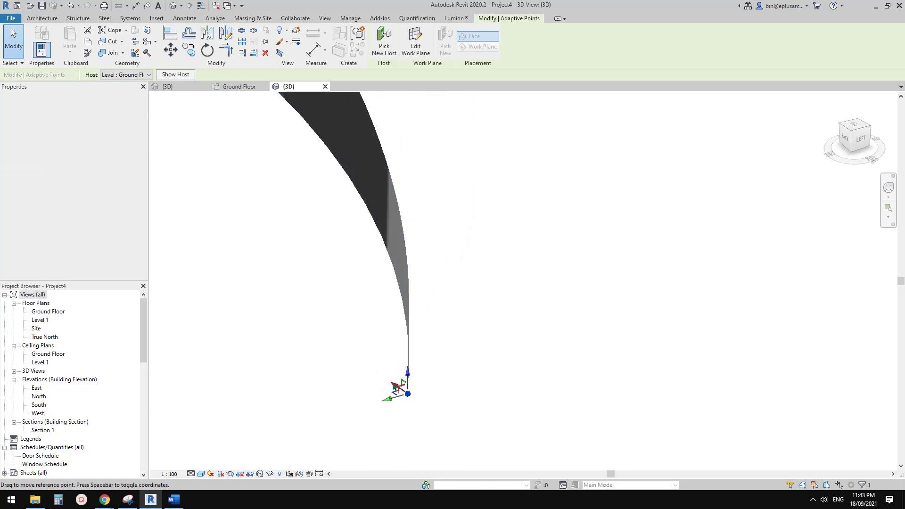
drag(396, 386, 319, 332)
mouse_move(345, 316)
middle_down()
mouse_move(392, 357)
mouse_move(334, 323)
middle_up()
click(250, 329)
scroll(250, 329, down, 2)
shift+middle_drag(397, 329, 441, 289)
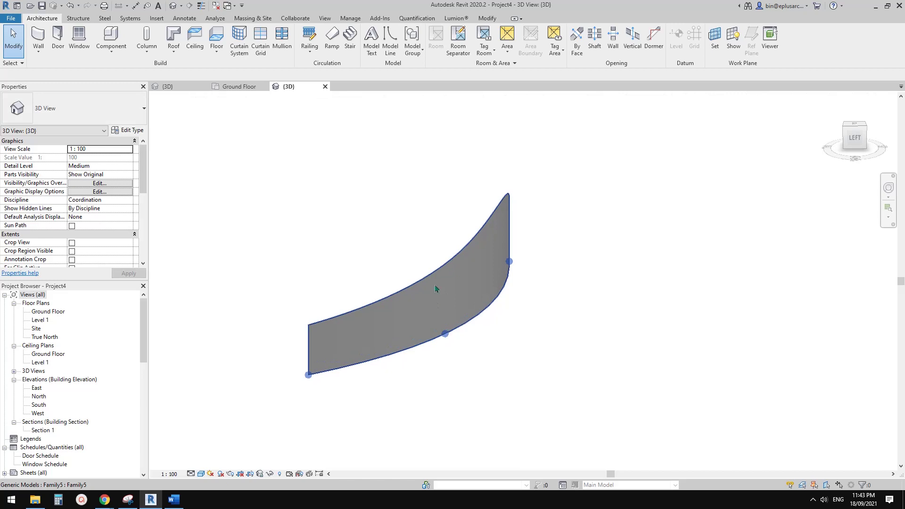
- Create a Double brick - 270 wall by face on the curved surface and move the wall away from the component
click(40, 54)
click(69, 110)
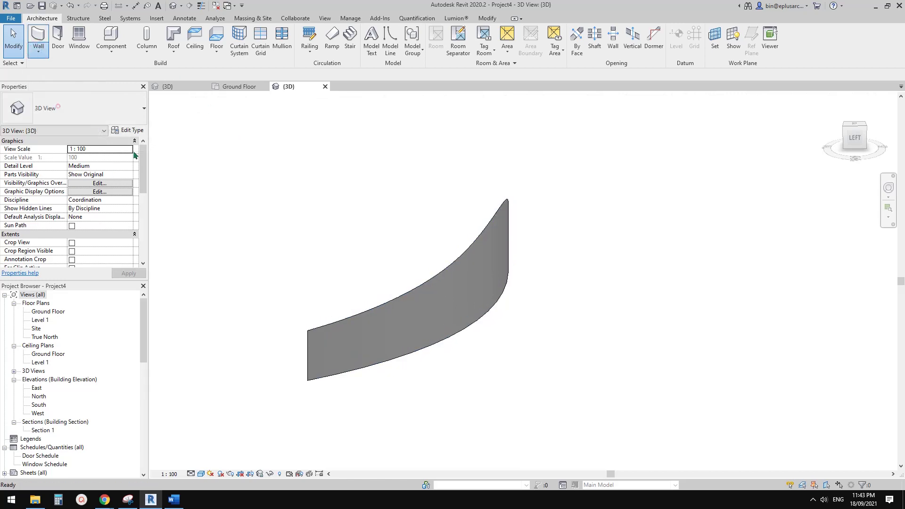
click(467, 296)
key(Escape)
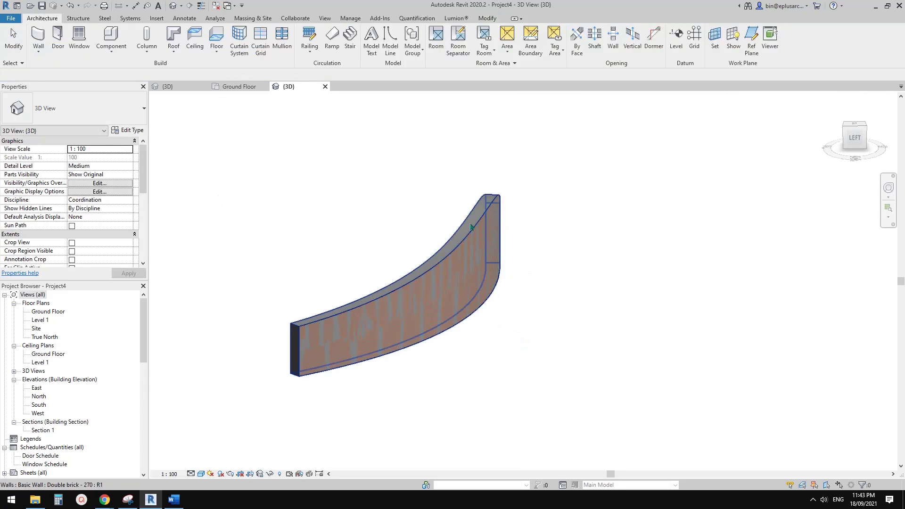
click(465, 219)
shift+middle_drag(472, 309, 419, 346)
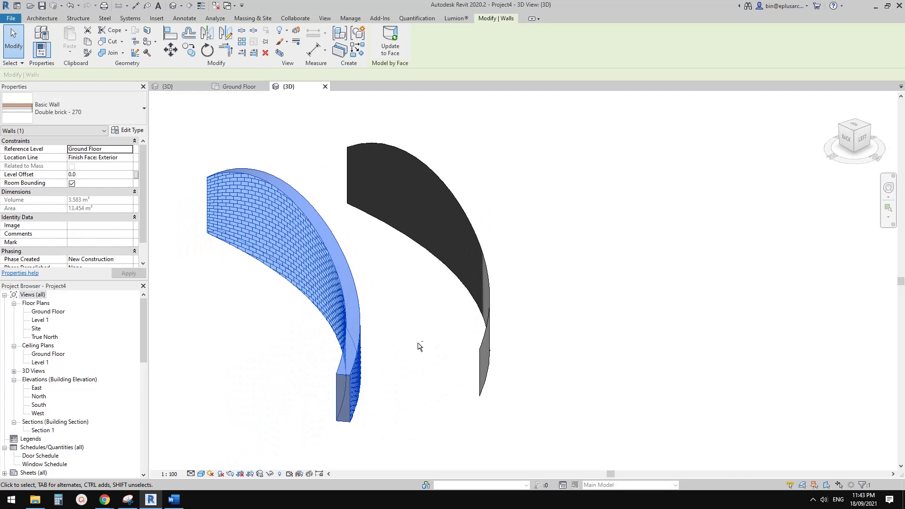
- Set the component's angle a to 20° and update the brick wall to the component's face
click(452, 254)
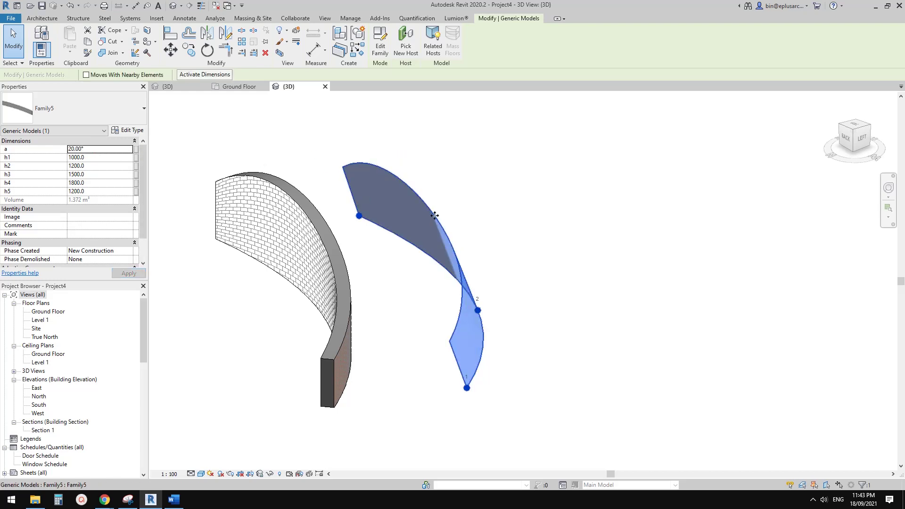
shift+middle_drag(434, 215, 367, 259)
click(391, 229)
shift+click(378, 267)
click(368, 260)
click(393, 54)
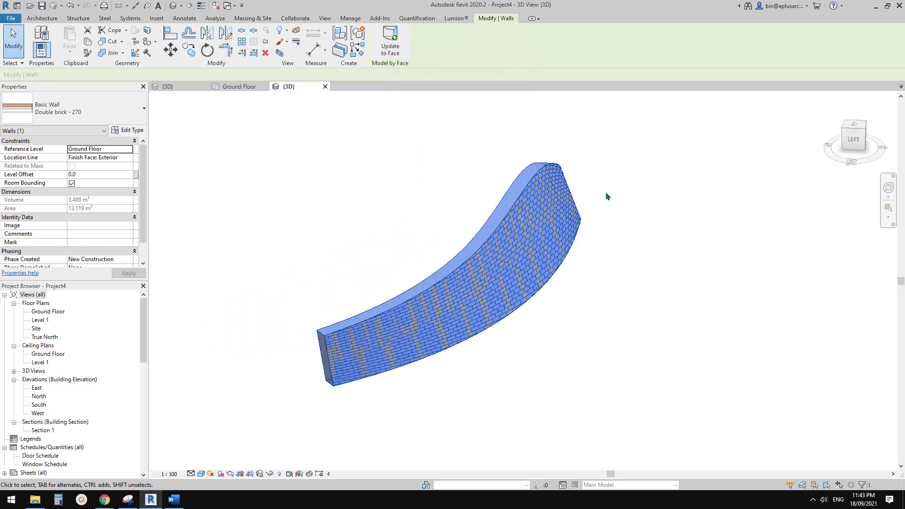
shift+middle_drag(527, 239, 550, 248)
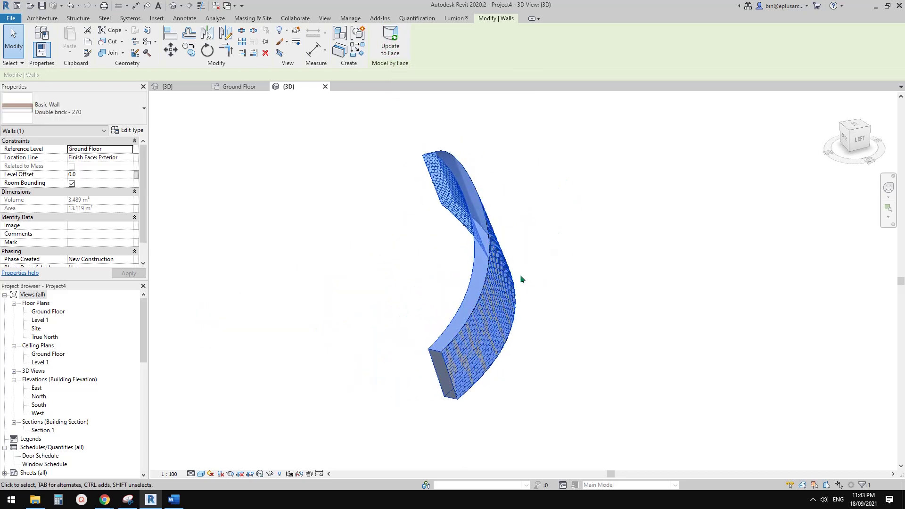
- Move the updated brick wall aside so it stands clear of the curved component
drag(475, 268, 326, 264)
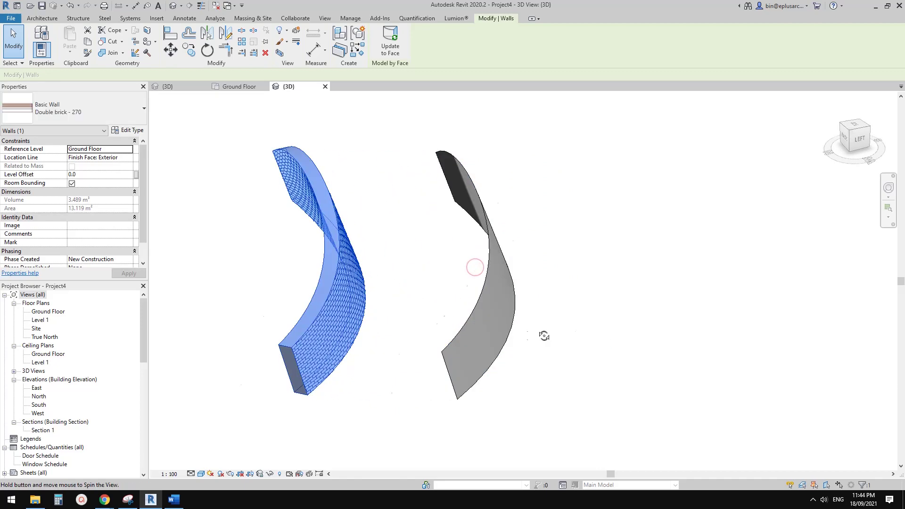
shift+middle_drag(544, 336, 529, 323)
click(505, 303)
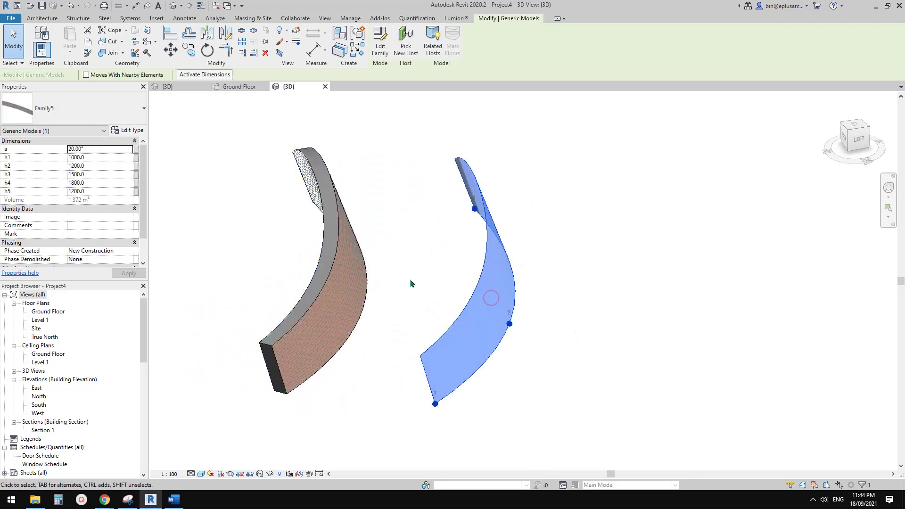
shift+middle_drag(410, 282, 370, 263)
click(362, 272)
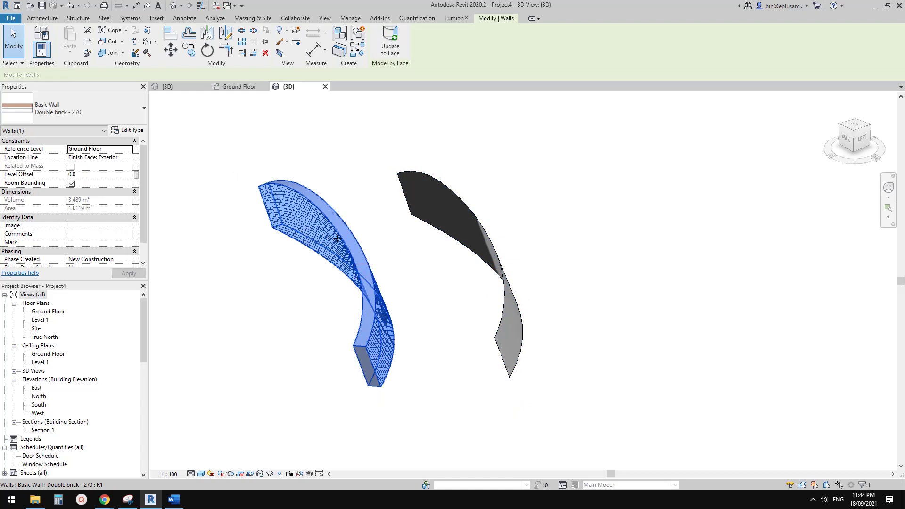
drag(338, 239, 234, 187)
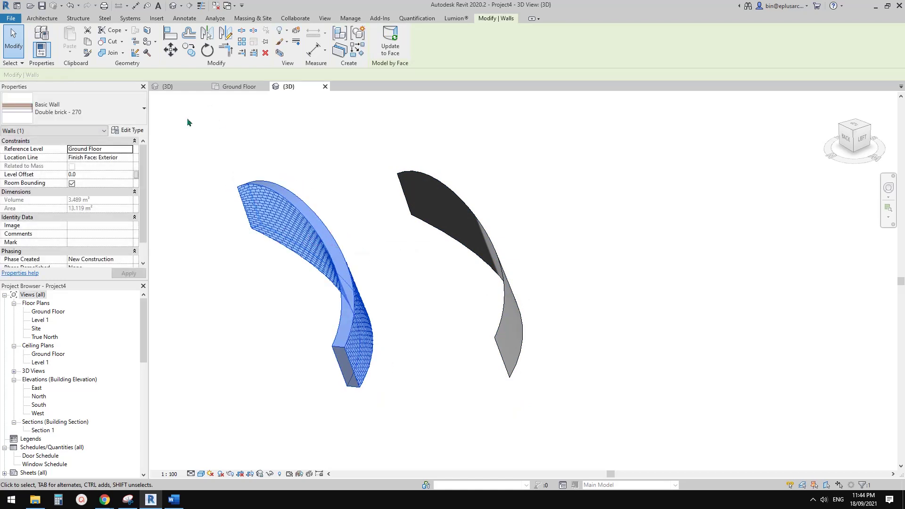
scroll(79, 226, down, 1)
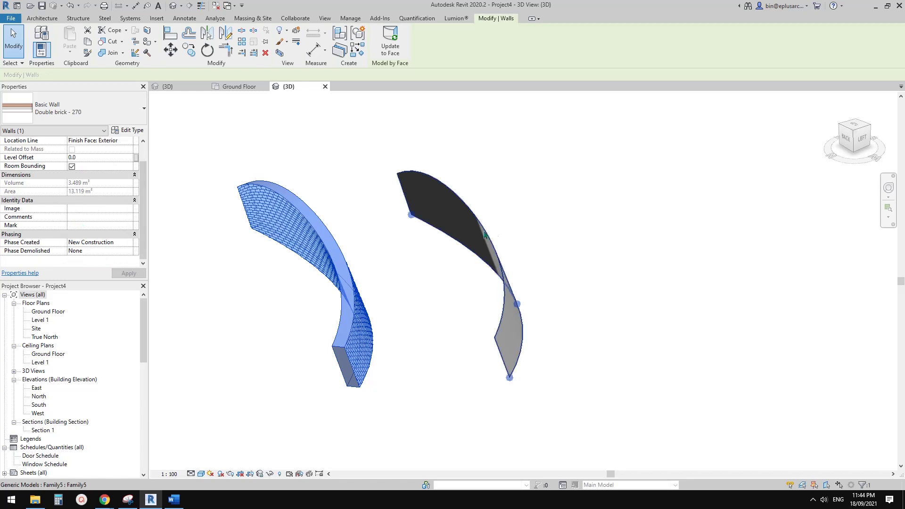
shift+middle_drag(426, 246, 402, 261)
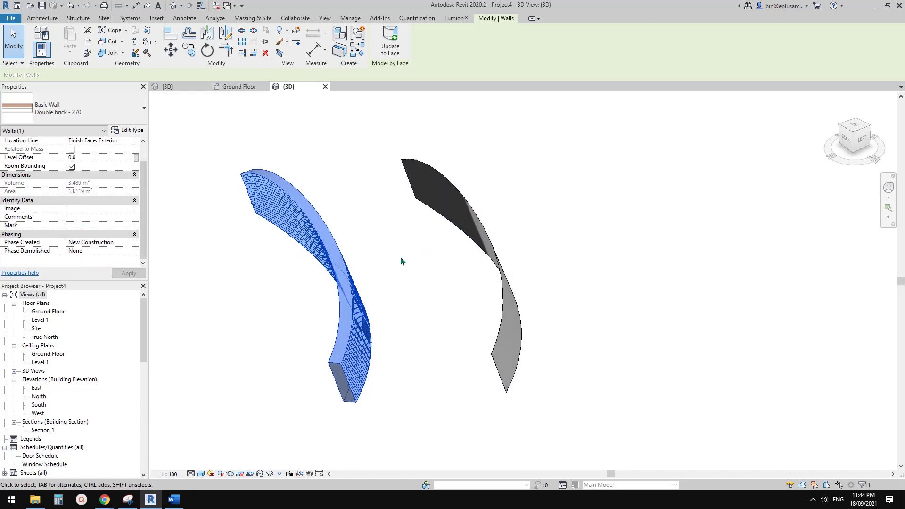
- Copy the brick wall to the side of the original that faces away from the component
key(c)
click(331, 271)
click(242, 276)
key(Escape)
- Try to update the copied wall to the component's face
click(248, 268)
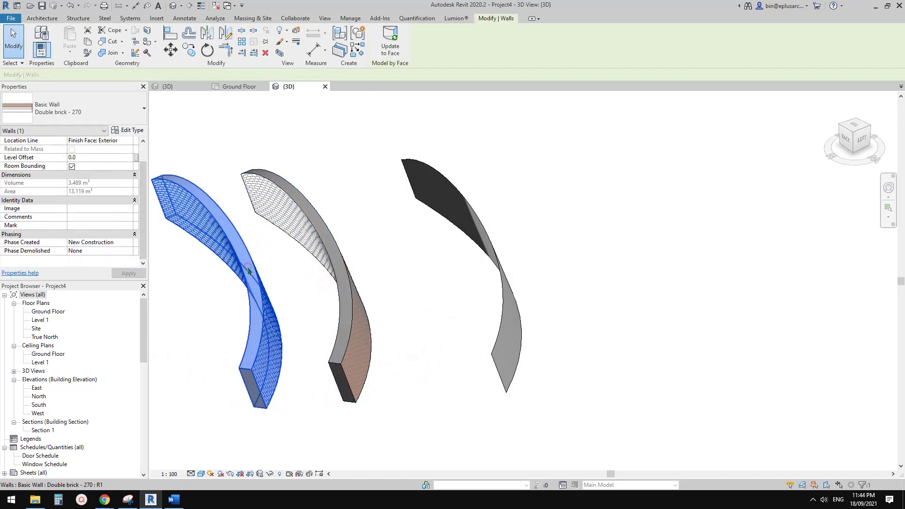
click(283, 259)
click(316, 233)
click(233, 258)
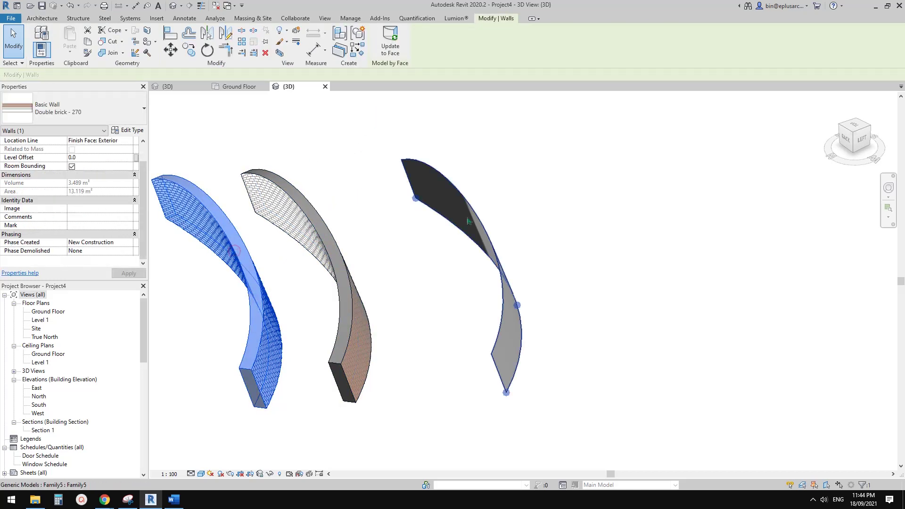
click(391, 43)
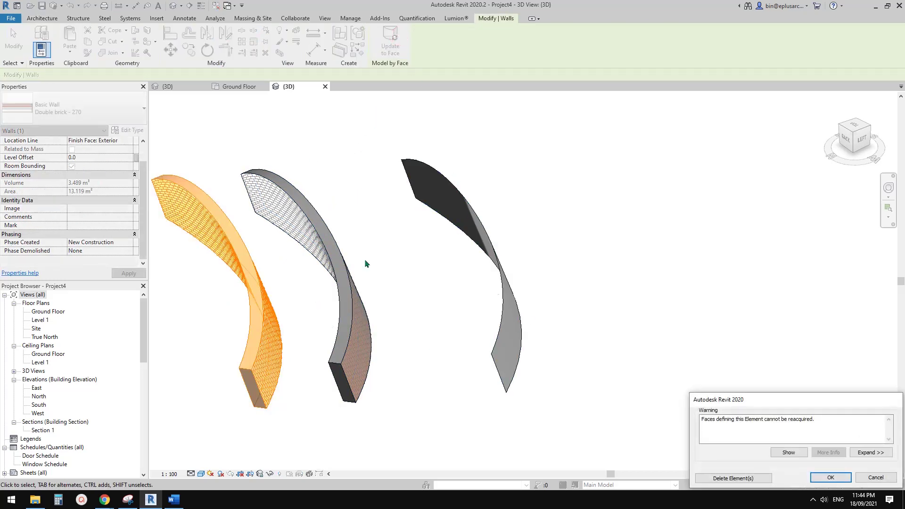
click(876, 476)
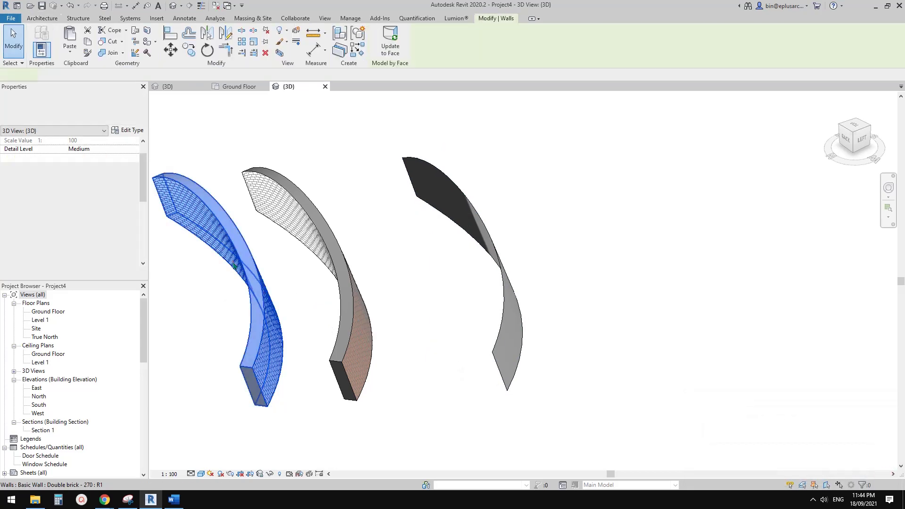
- Update the original brick wall to the component's face
shift+middle_drag(354, 269, 385, 224)
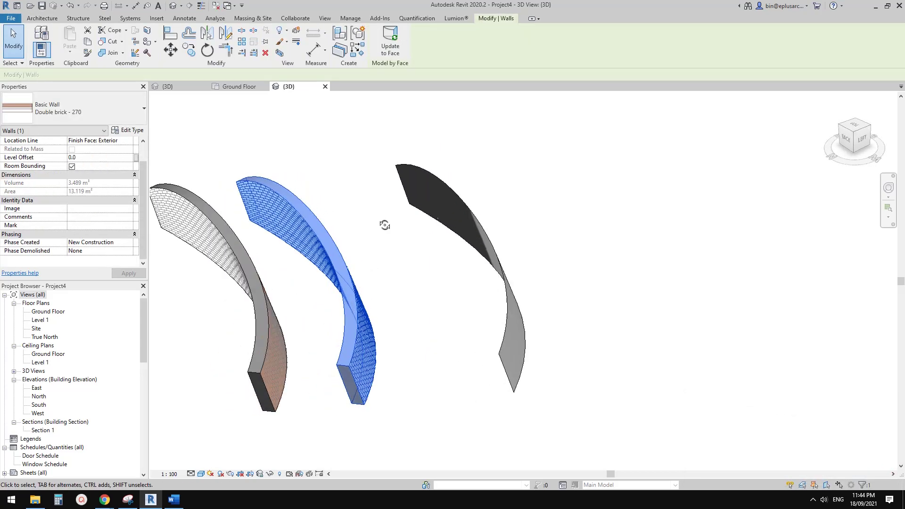
click(390, 41)
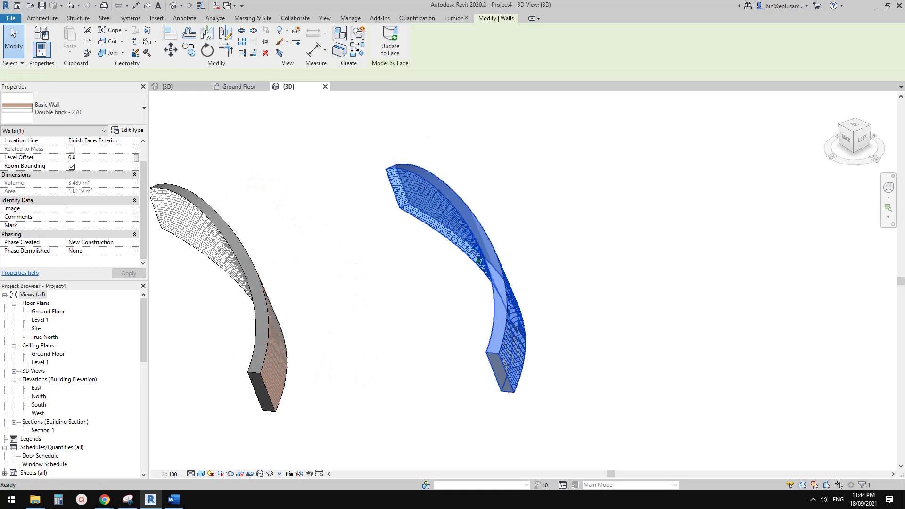
- Undo the last wall update and move the curved component's adaptive point 2 towards the brick walls to reshape its curve
key(ctrl+z)
click(491, 266)
shift+middle_drag(492, 269, 502, 271)
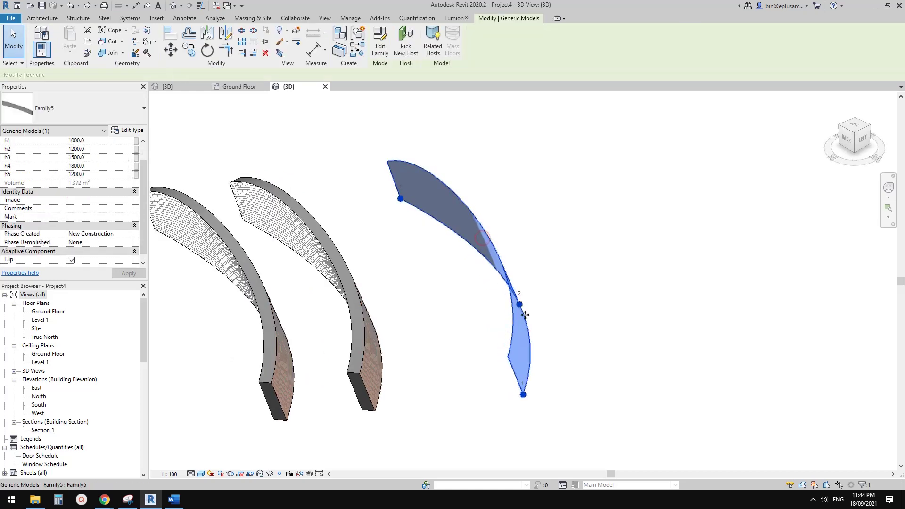
click(520, 304)
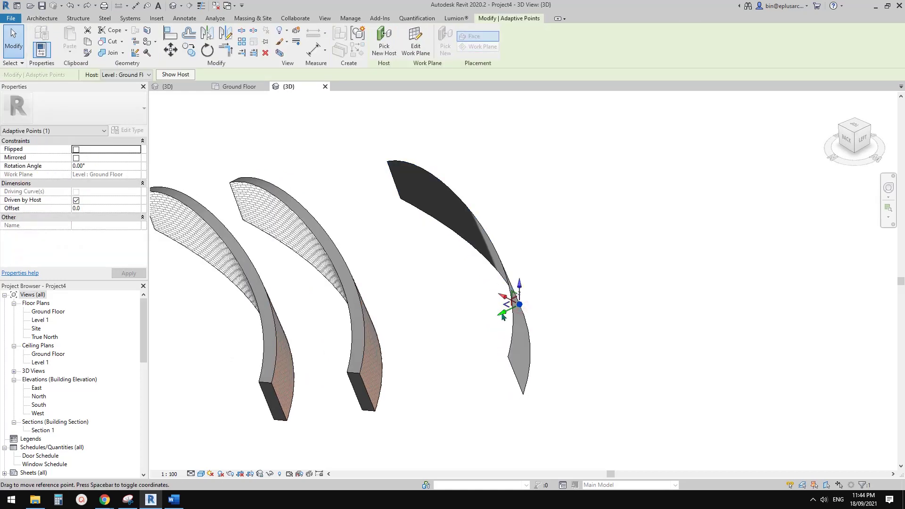
drag(520, 305, 438, 341)
shift+middle_drag(550, 322, 547, 304)
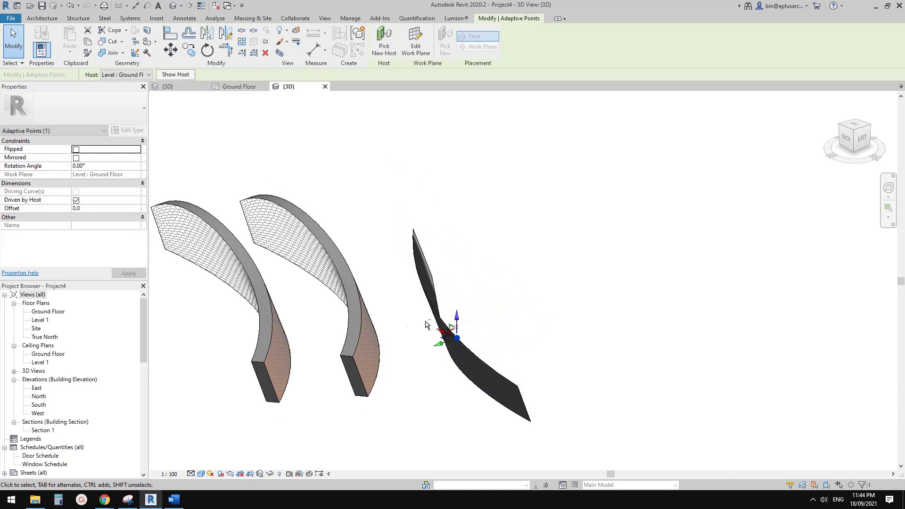
- Turn off the Flip option of the reshaped curved component
click(362, 310)
key(ctrl+z)
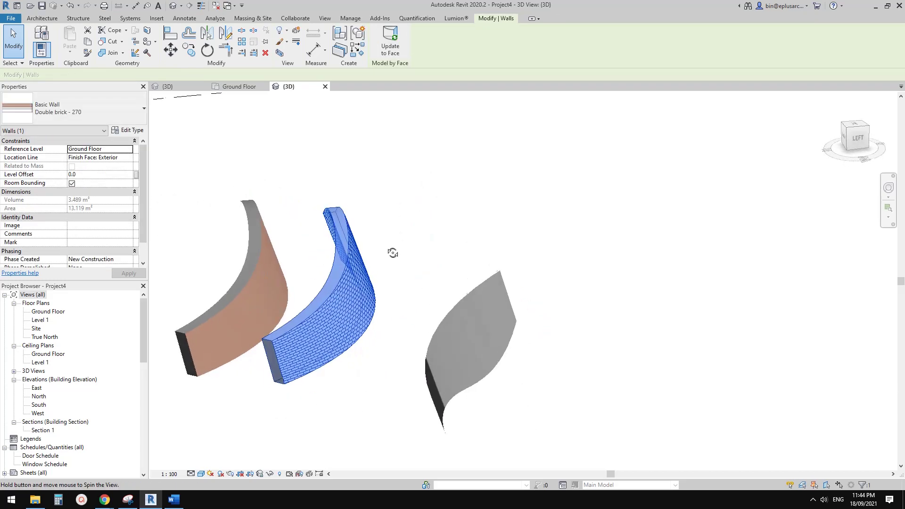
click(470, 304)
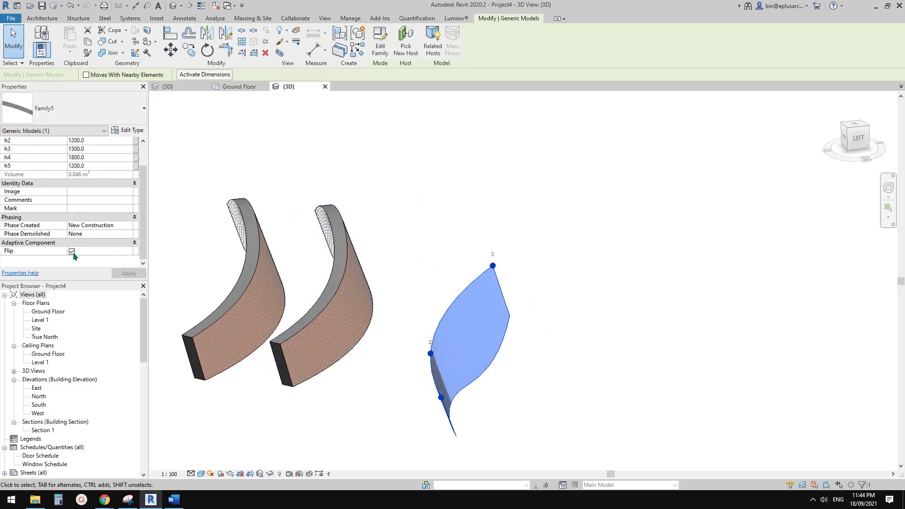
click(72, 251)
- Update the brick wall nearest the component to its reshaped face, and move the wall aside to stand clear of it
click(347, 300)
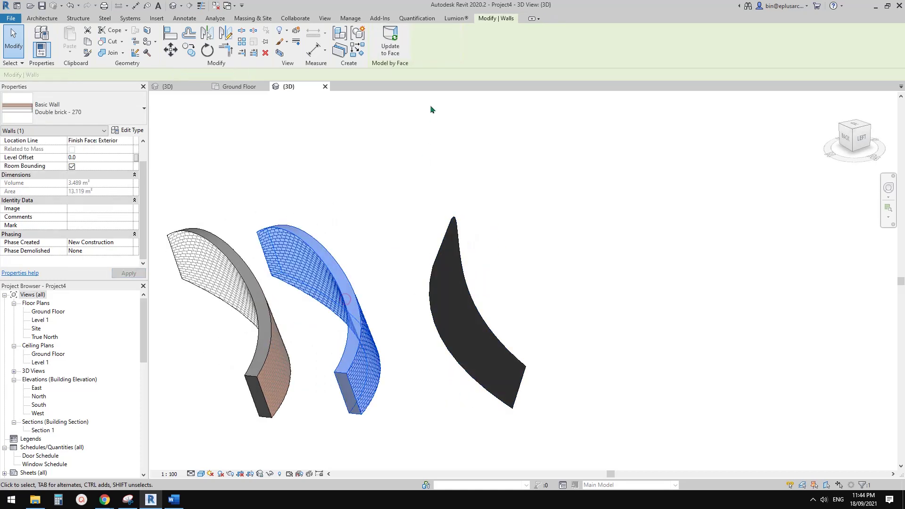
click(397, 47)
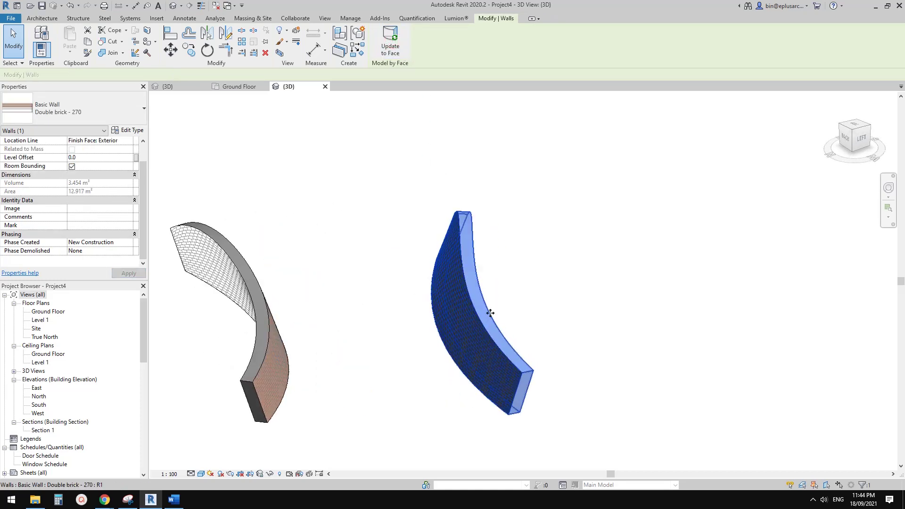
drag(493, 314, 378, 272)
click(535, 313)
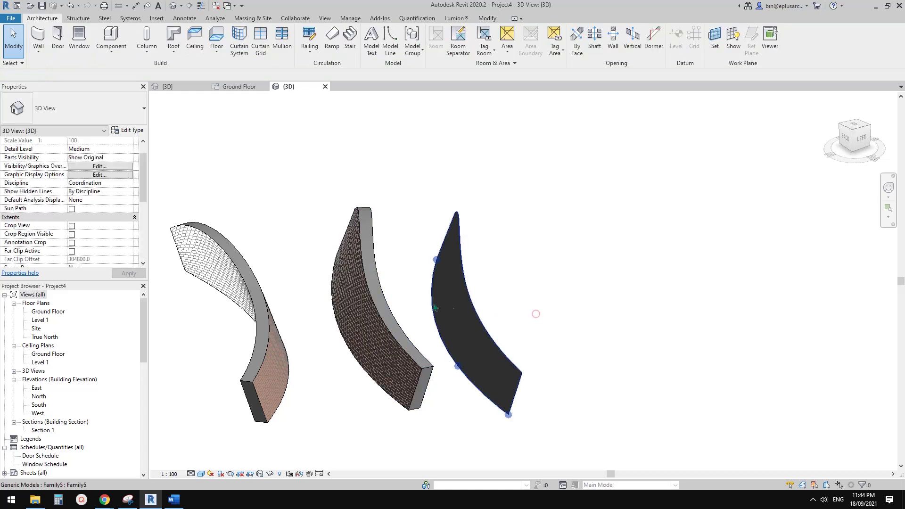
shift+middle_drag(536, 313, 451, 341)
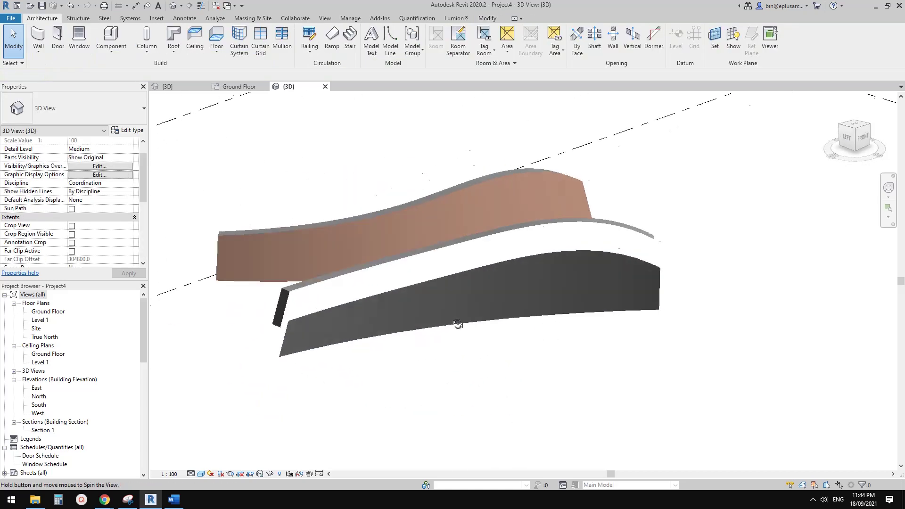
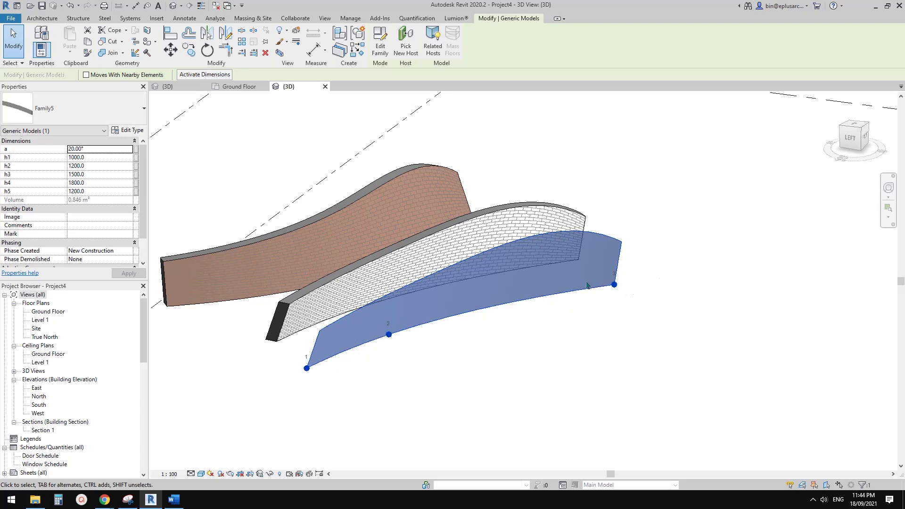
- Set the curved component's height parameter h5 to 3000
shift+middle_drag(587, 286, 619, 329)
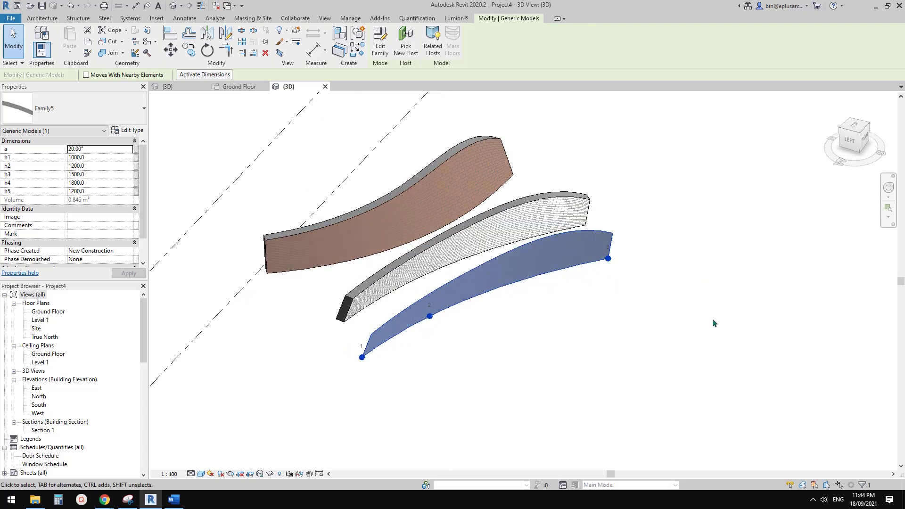
shift+middle_drag(481, 335, 342, 370)
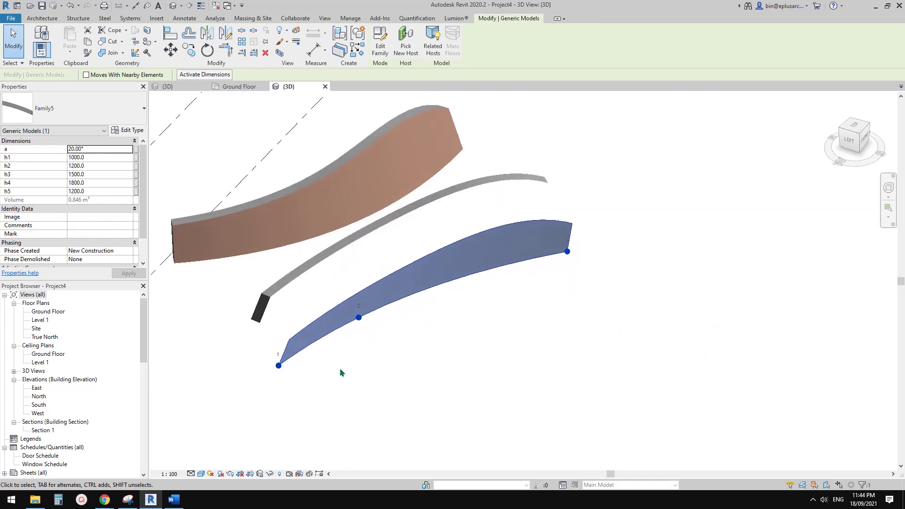
shift+middle_drag(461, 311, 282, 267)
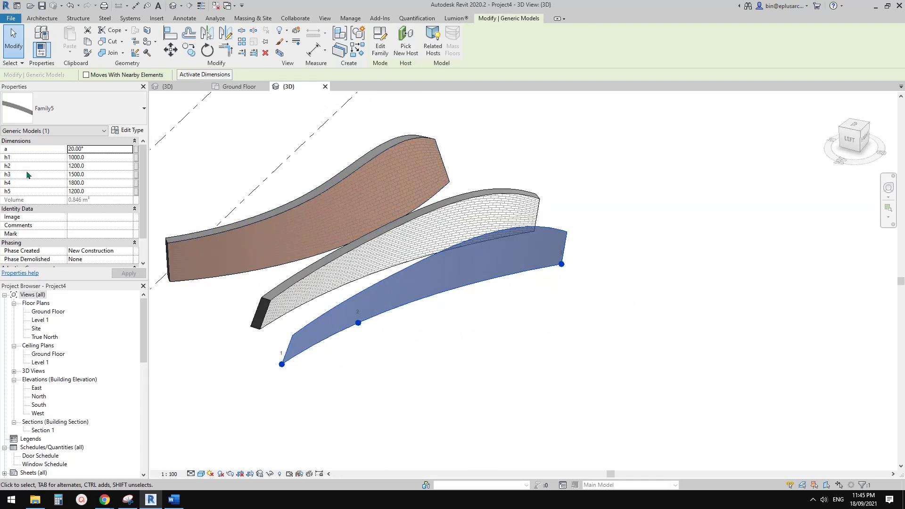
shift+middle_drag(436, 303, 387, 290)
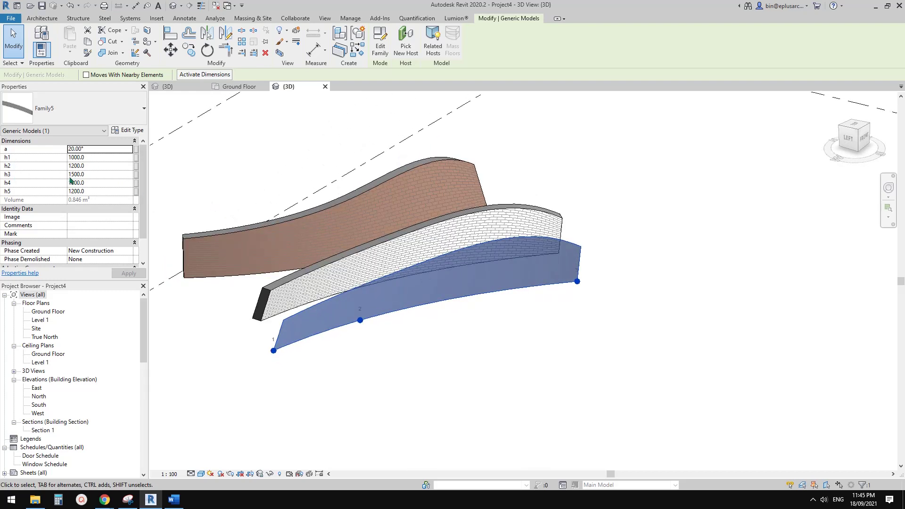
shift+middle_drag(327, 253, 215, 229)
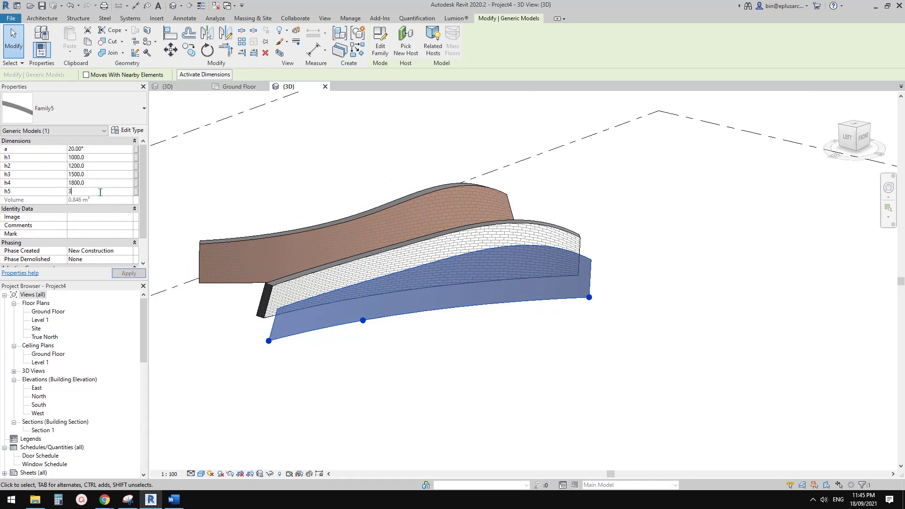
text(00)
key(Return)
shift+middle_drag(580, 269, 415, 269)
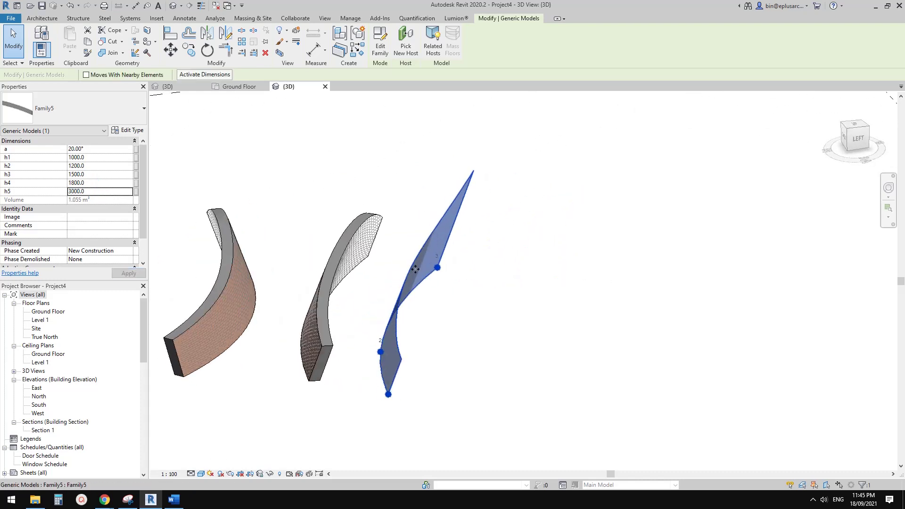
- Move the curved component farther from the brick walls and copy it to its side facing away from them
drag(414, 269, 502, 271)
middle_drag(549, 274, 519, 271)
key(c)
key(o)
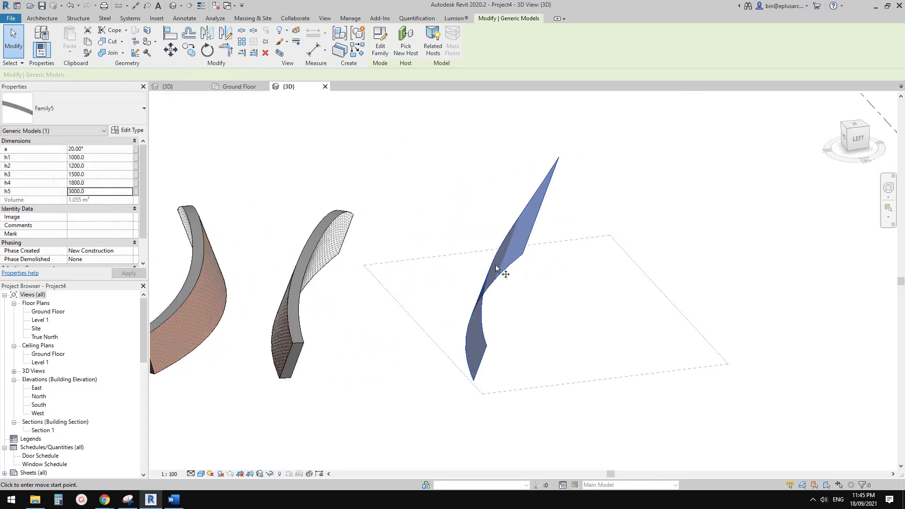
click(495, 267)
click(687, 268)
middle_drag(756, 195, 674, 195)
click(587, 244)
shift+middle_drag(587, 245, 495, 250)
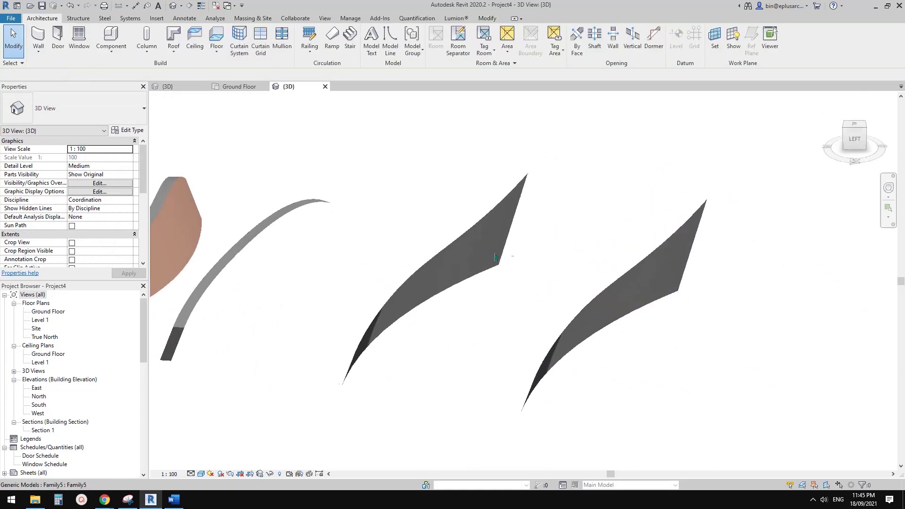
- Set angle parameter a of the original curved component, the one nearer the walls, to -30°
click(464, 258)
click(464, 259)
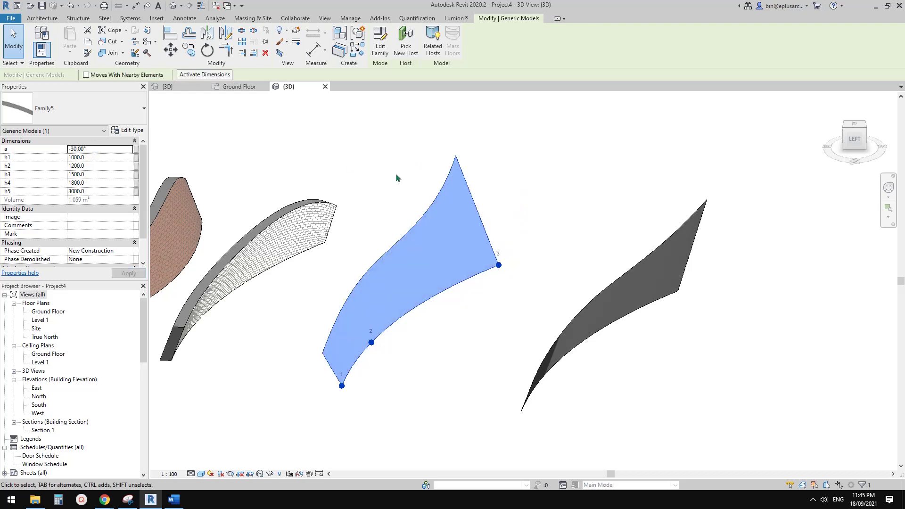
shift+middle_drag(395, 174, 475, 241)
middle_drag(309, 261, 329, 246)
- Update the nearest brick wall to the face of the -30° component and move the wall back off that face
click(349, 250)
click(298, 245)
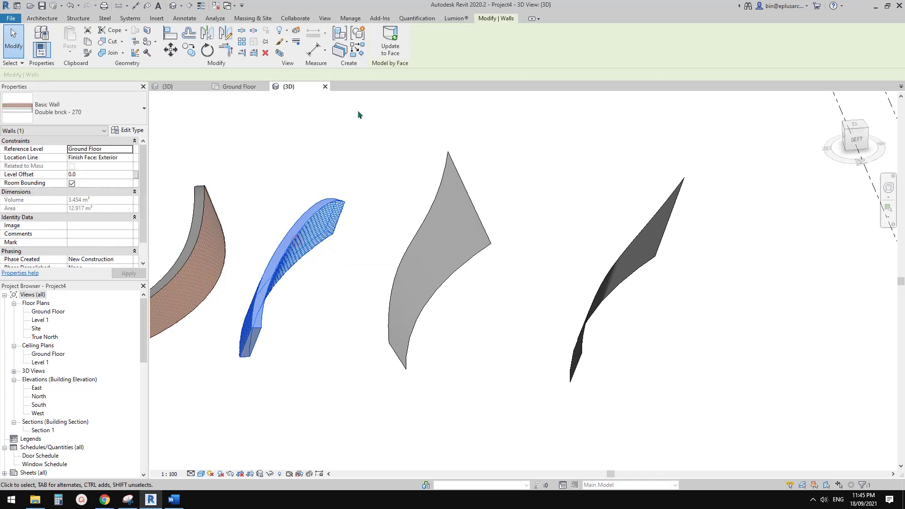
click(391, 42)
drag(457, 245, 346, 241)
click(528, 272)
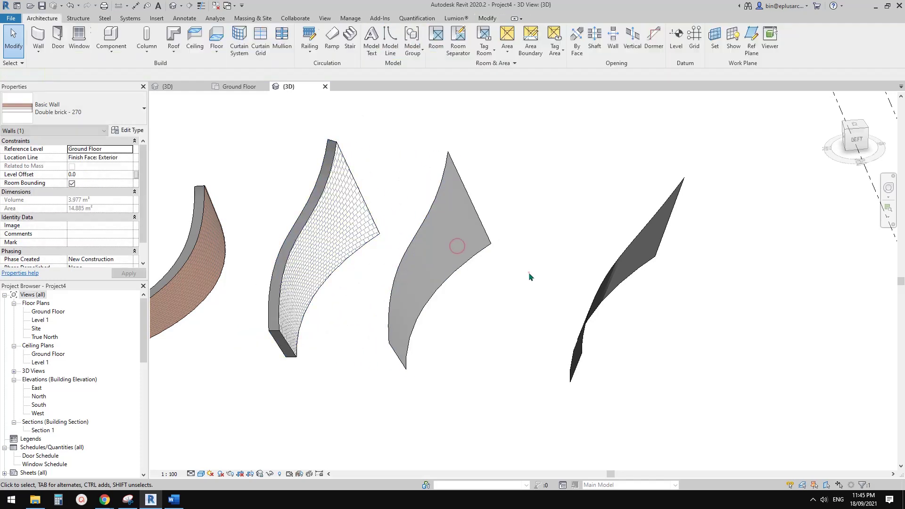
shift+middle_drag(489, 275, 547, 288)
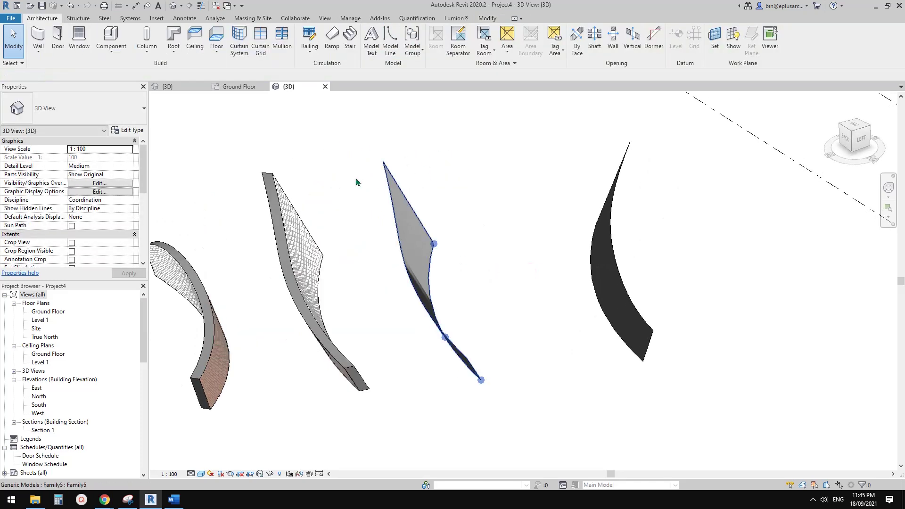
- Place a Double brick - 270 wall by face on each of the two curved components
click(289, 240)
key(w)
key(a)
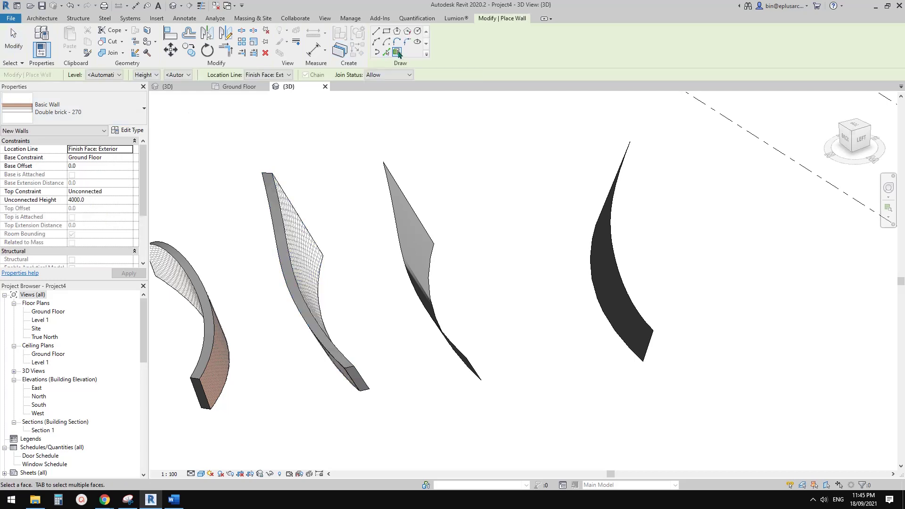
click(397, 51)
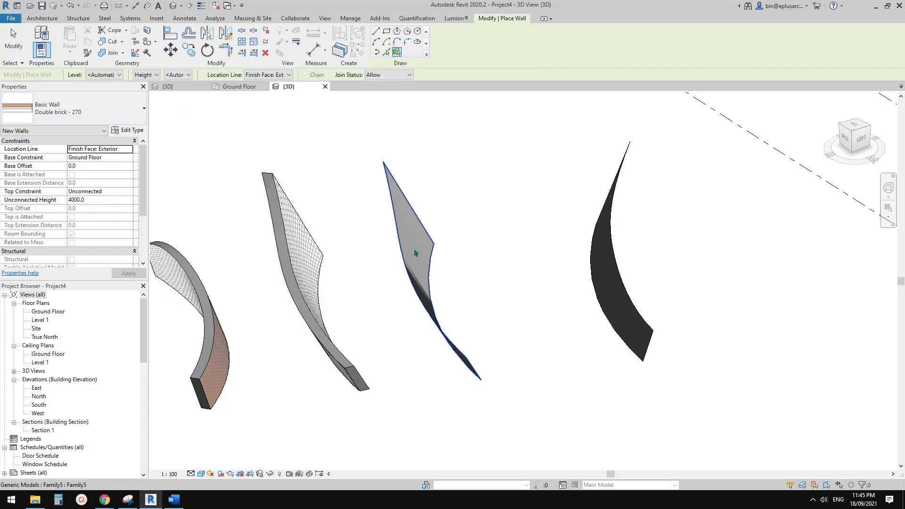
click(599, 260)
mouse_move(558, 276)
shift+middle_down()
mouse_move(475, 269)
mouse_move(467, 288)
mouse_move(493, 275)
shift+middle_up()
key(Escape)
key(Escape)
- Move both new brick walls off their components' faces so each stands beside its source surface
drag(445, 252, 499, 264)
drag(625, 277, 695, 301)
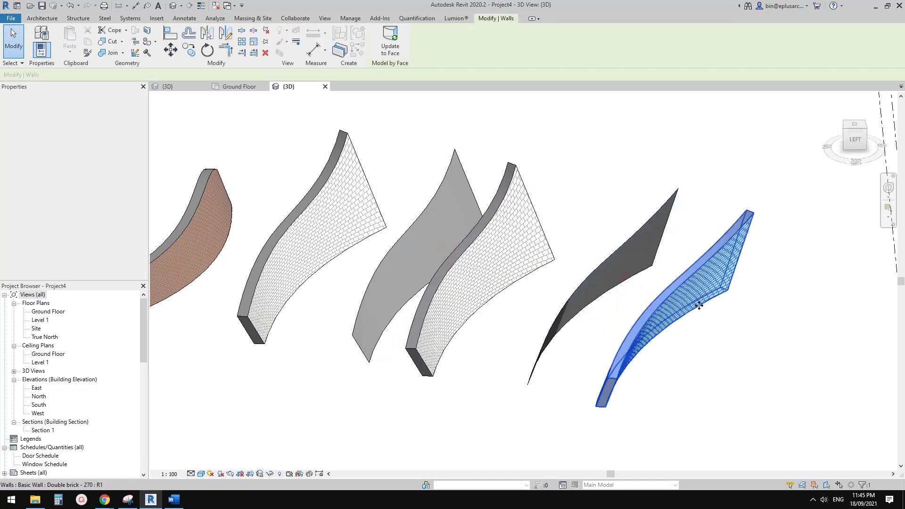
key(Escape)
shift+middle_drag(547, 310, 418, 312)
click(491, 243)
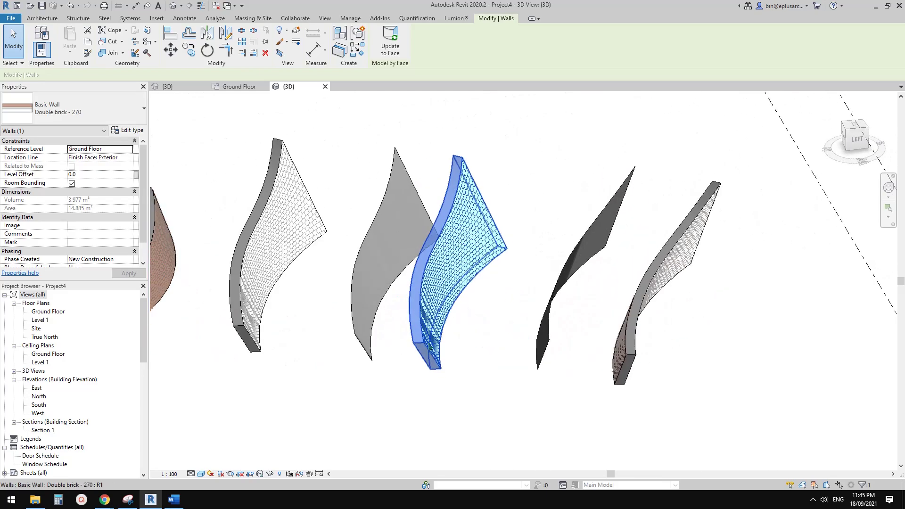
shift+middle_drag(457, 259, 487, 293)
key(Escape)
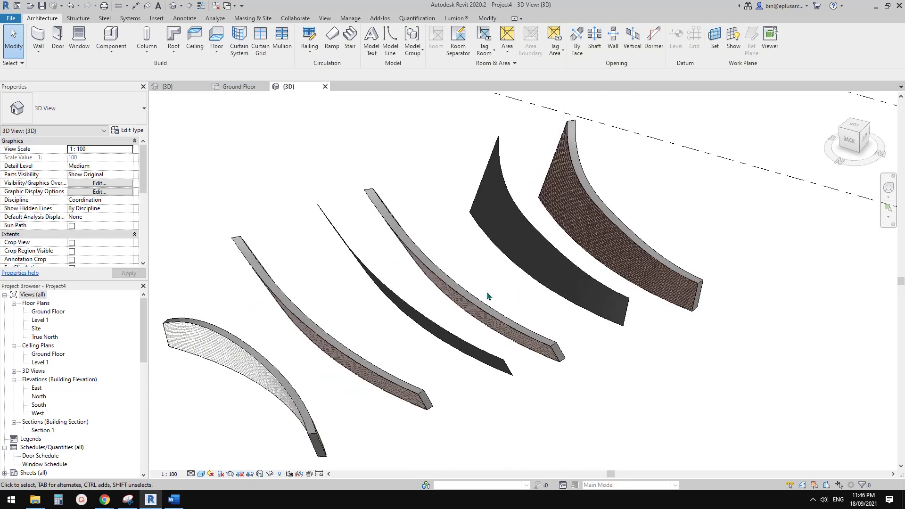